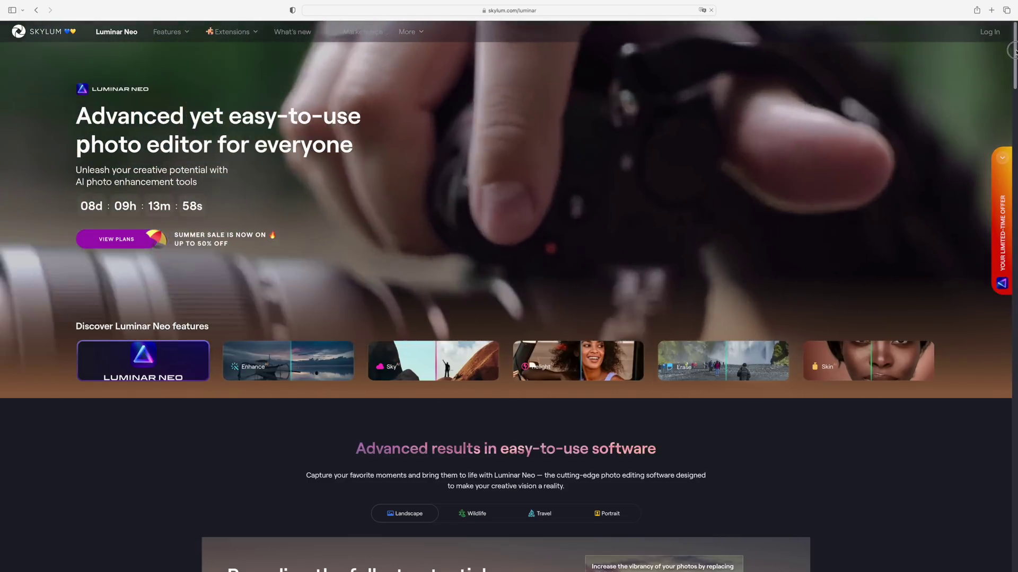
{"action": "left_click_drag", "start_coordinate": [1015, 46], "coordinate": [1014, 257]}
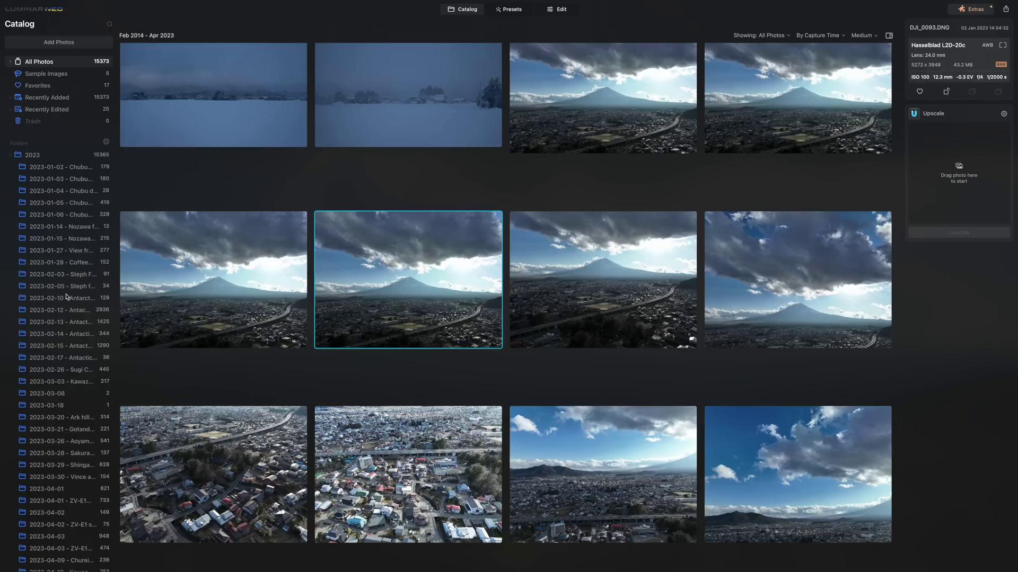
Open the dark Mount Fuji aerial photo PANO0001-5.DNG from the catalog and view the Easy Landscapes presets for it.
{"action": "scroll", "coordinate": [456, 384], "scroll_direction": "down", "scroll_amount": 3}
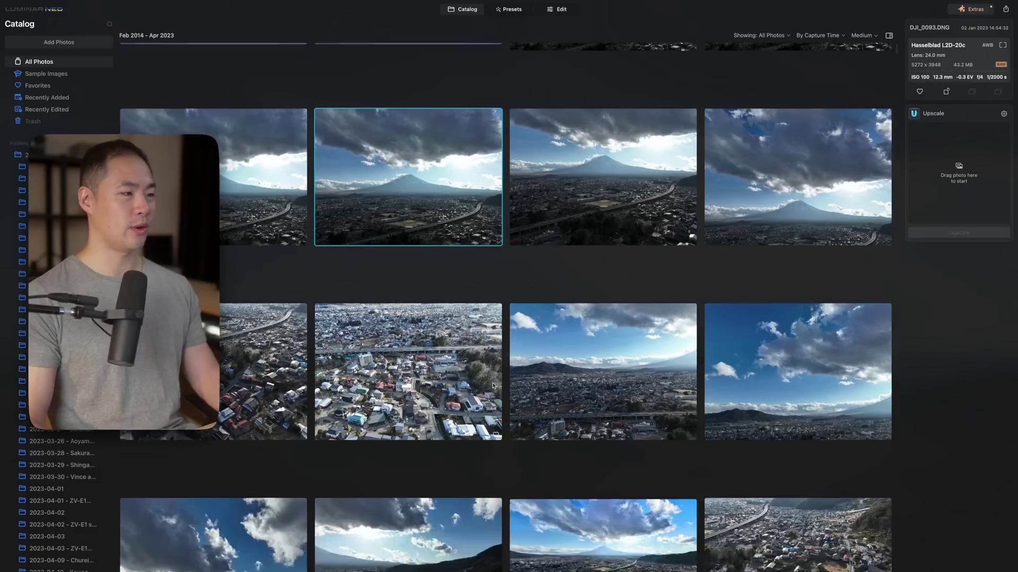
{"action": "scroll", "coordinate": [532, 335], "scroll_direction": "down", "scroll_amount": 10}
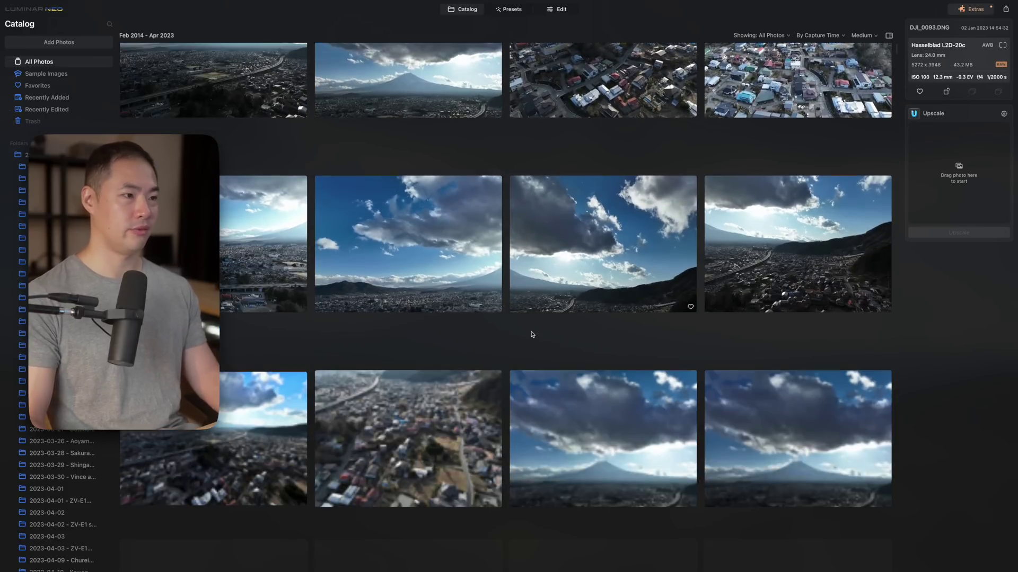
{"action": "scroll", "coordinate": [533, 335], "scroll_direction": "down", "scroll_amount": 3}
{"action": "double_click", "coordinate": [416, 159]}
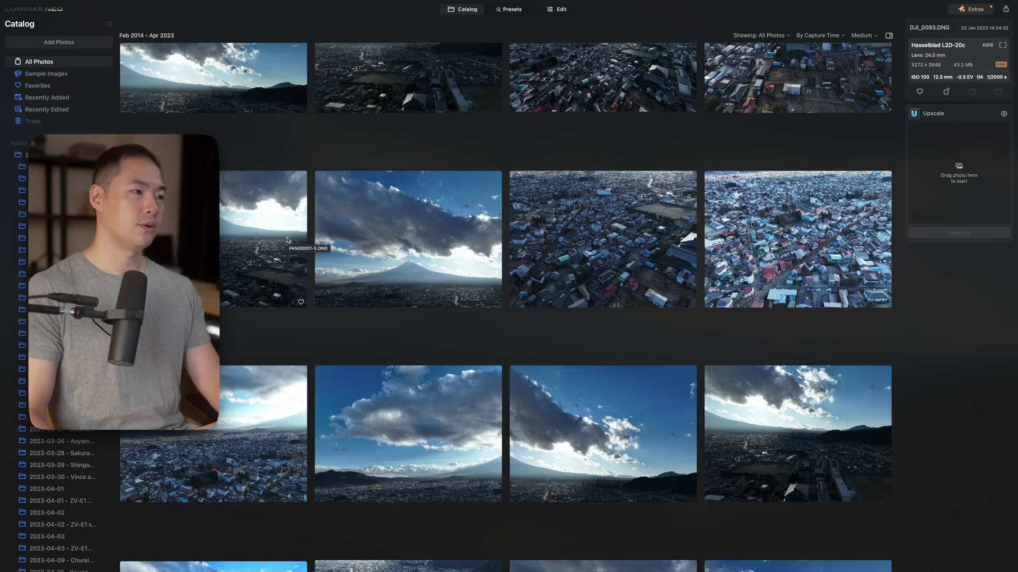
{"action": "left_click", "coordinate": [286, 240]}
{"action": "left_click", "coordinate": [510, 9]}
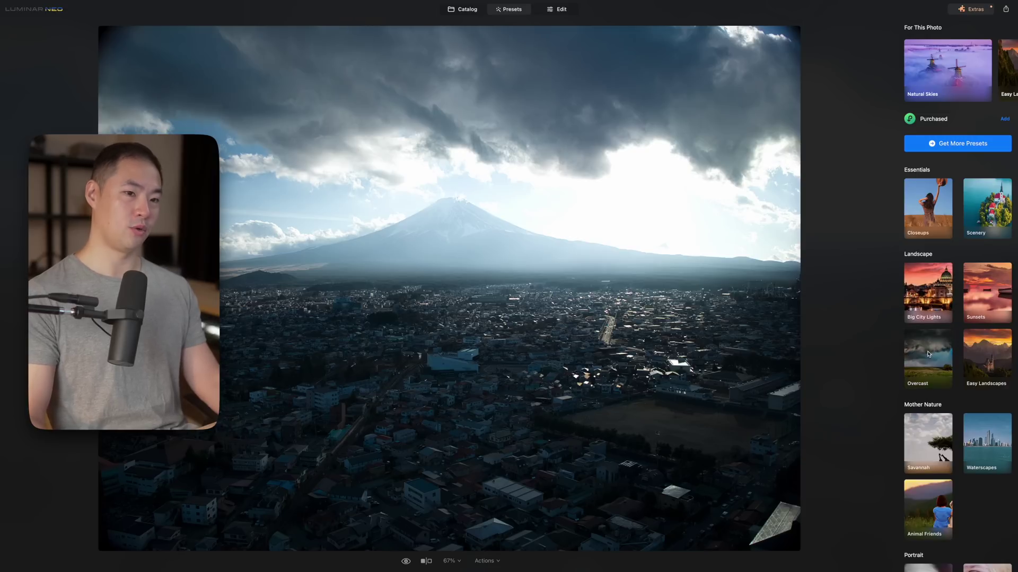
{"action": "left_click", "coordinate": [975, 354]}
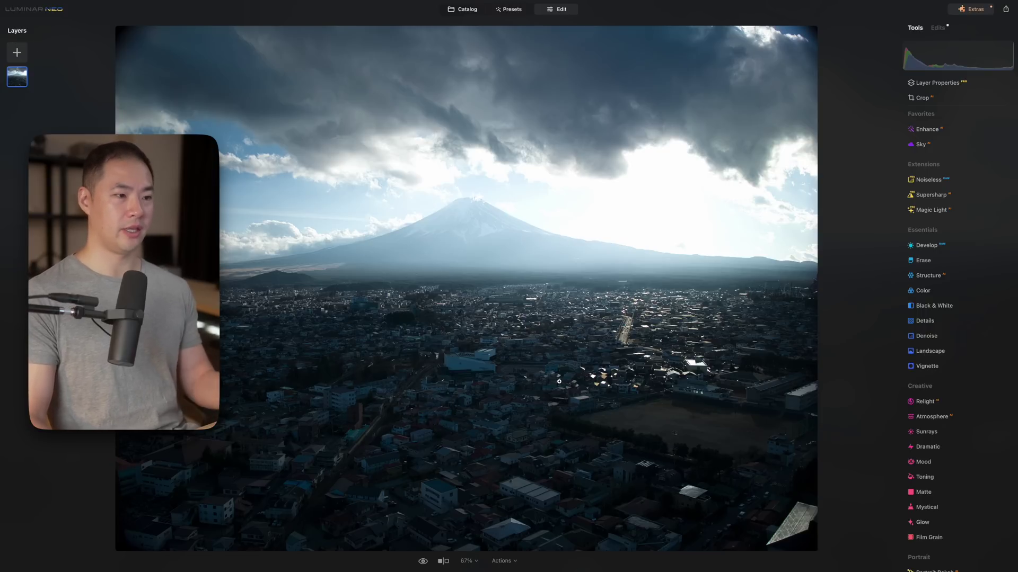
{"action": "left_click", "coordinate": [521, 270]}
{"action": "left_click", "coordinate": [513, 356]}
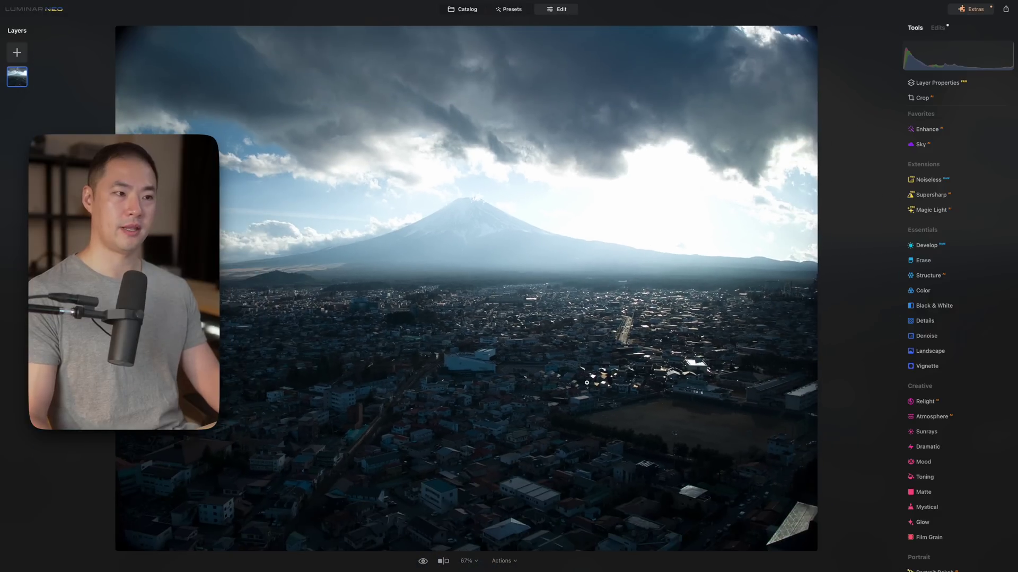
{"action": "scroll", "coordinate": [558, 331], "scroll_direction": "up", "scroll_amount": 5}
{"action": "scroll", "coordinate": [558, 331], "scroll_direction": "down", "scroll_amount": 5}
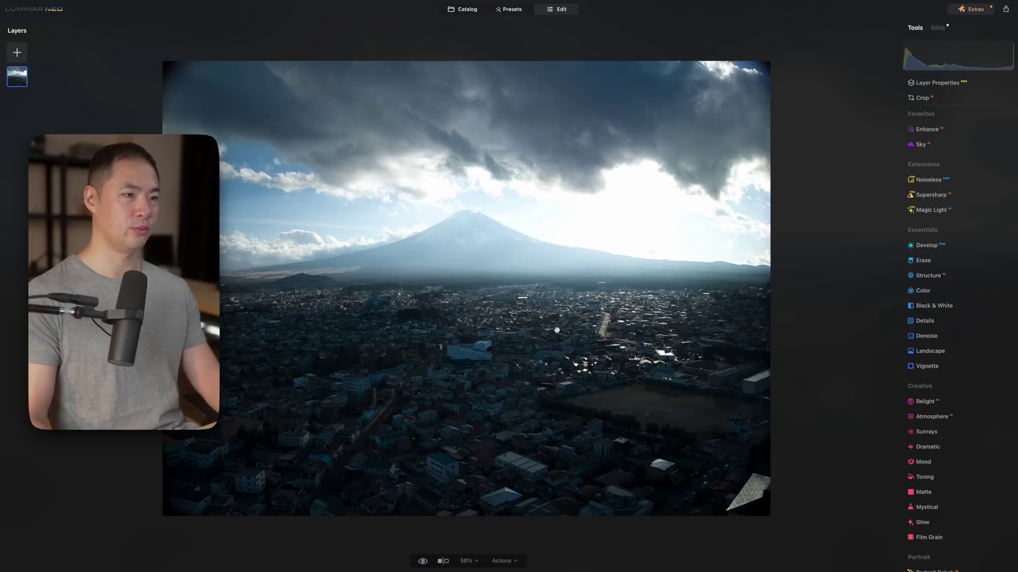
{"action": "scroll", "coordinate": [557, 330], "scroll_direction": "up", "scroll_amount": 2}
{"action": "scroll", "coordinate": [556, 330], "scroll_direction": "down", "scroll_amount": 2}
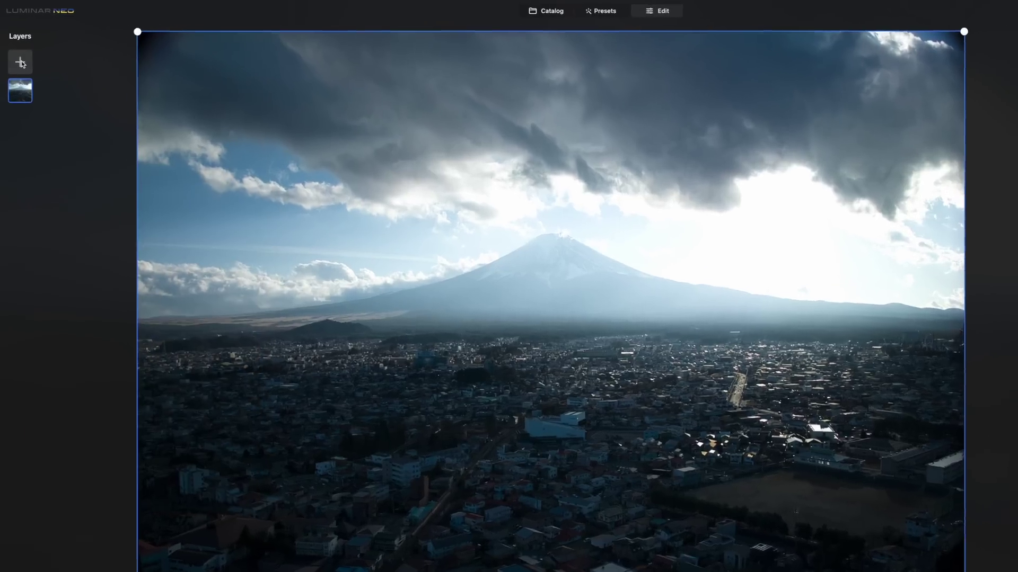
Stack Light Leaks overlays and a Flares overlay as new layers on top of the Mount Fuji photo.
{"action": "left_click", "coordinate": [21, 63]}
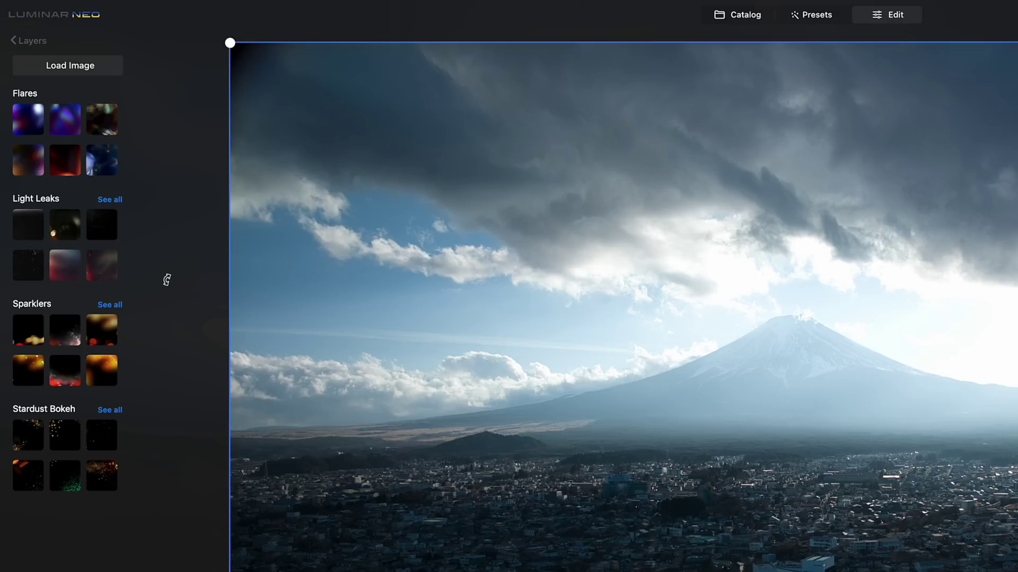
{"action": "left_click", "coordinate": [42, 224]}
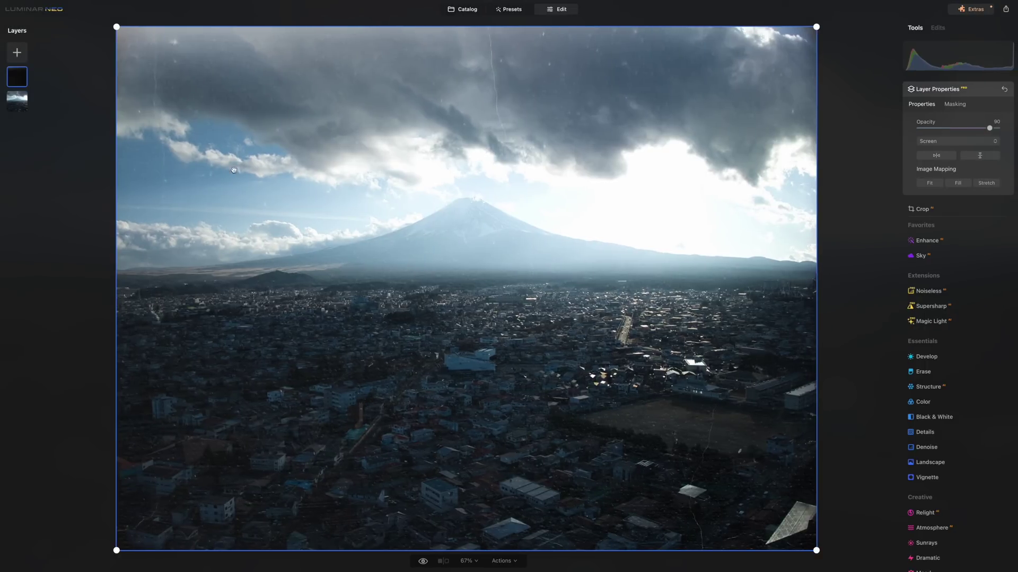
{"action": "left_click", "coordinate": [18, 53]}
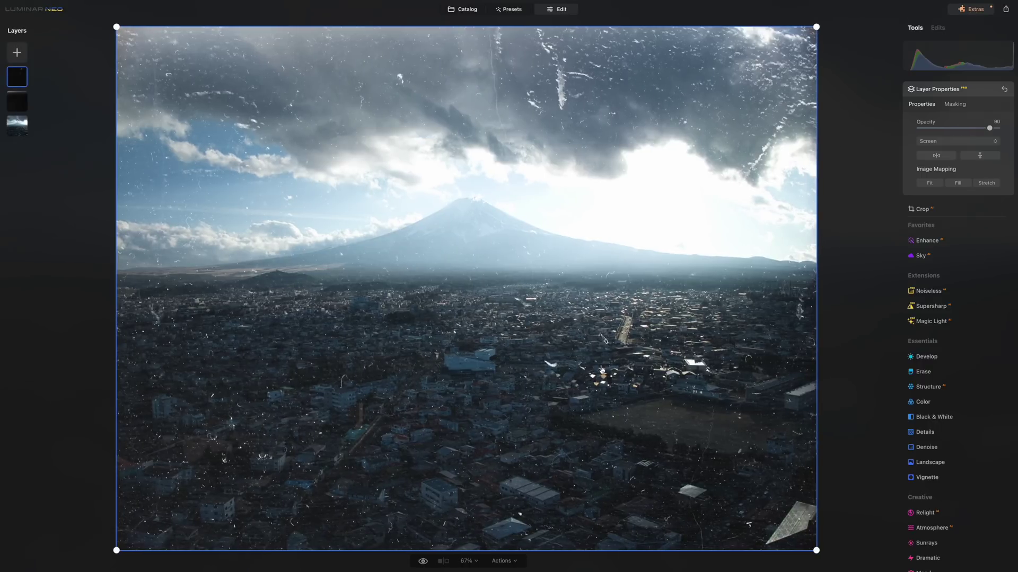
{"action": "left_click", "coordinate": [17, 52]}
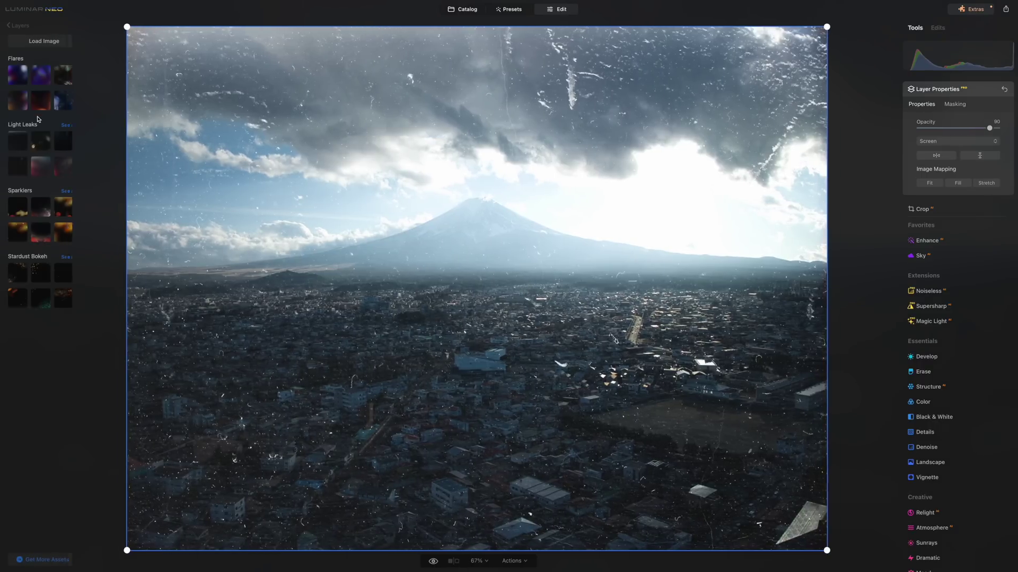
{"action": "left_click", "coordinate": [20, 76]}
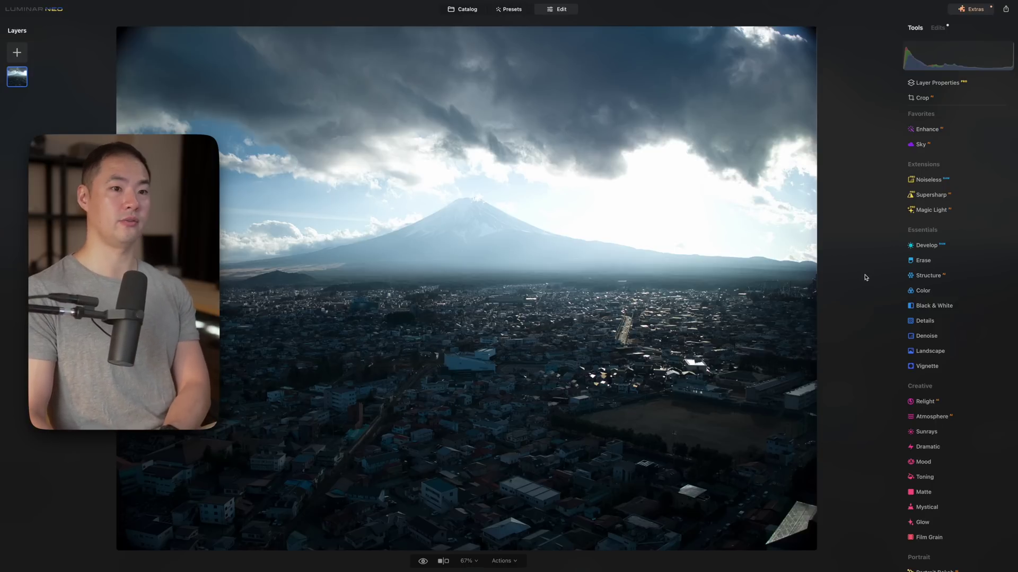
Use the Develop tool on the Mount Fuji photo to set Highlights to -78 and Shadows to 18.
{"action": "scroll", "coordinate": [934, 356], "scroll_direction": "down", "scroll_amount": 2}
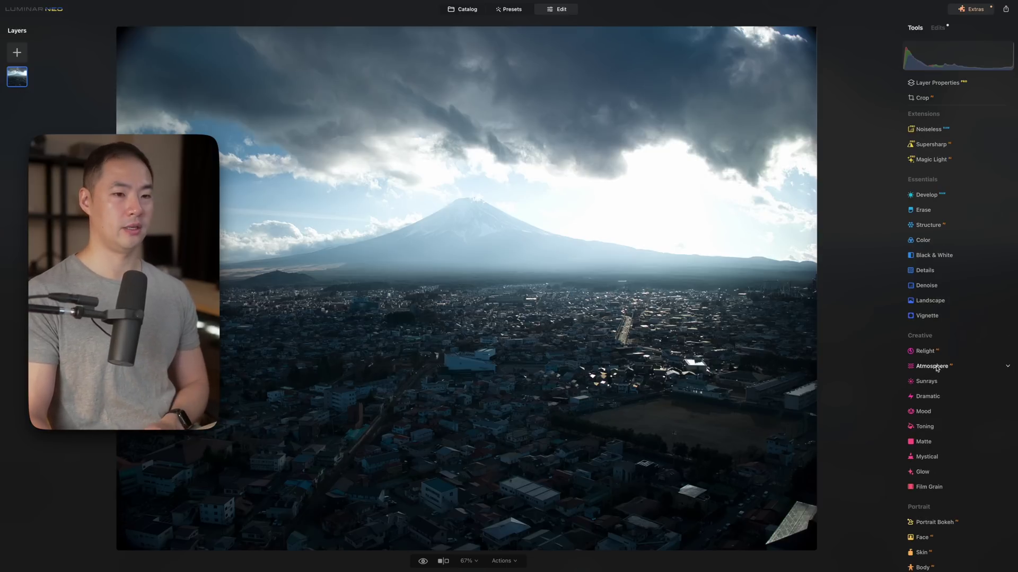
{"action": "scroll", "coordinate": [910, 388], "scroll_direction": "down", "scroll_amount": 3}
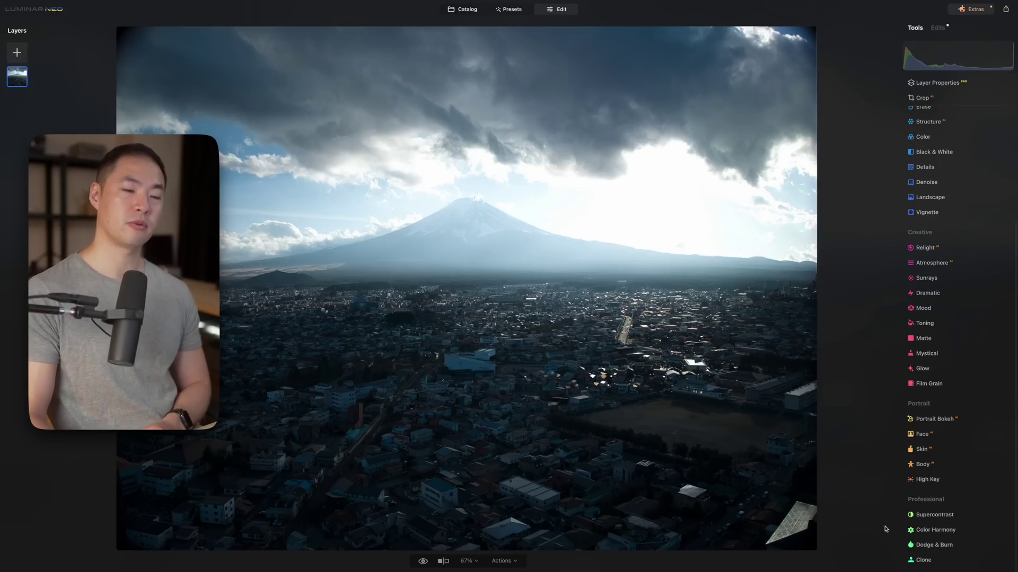
{"action": "scroll", "coordinate": [924, 482], "scroll_direction": "up", "scroll_amount": 4}
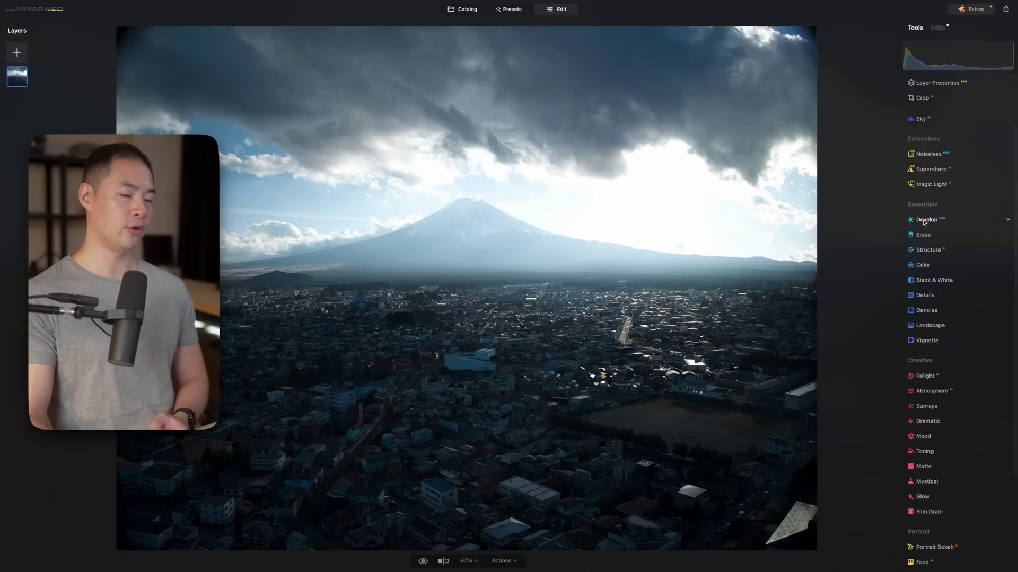
{"action": "left_click", "coordinate": [927, 220]}
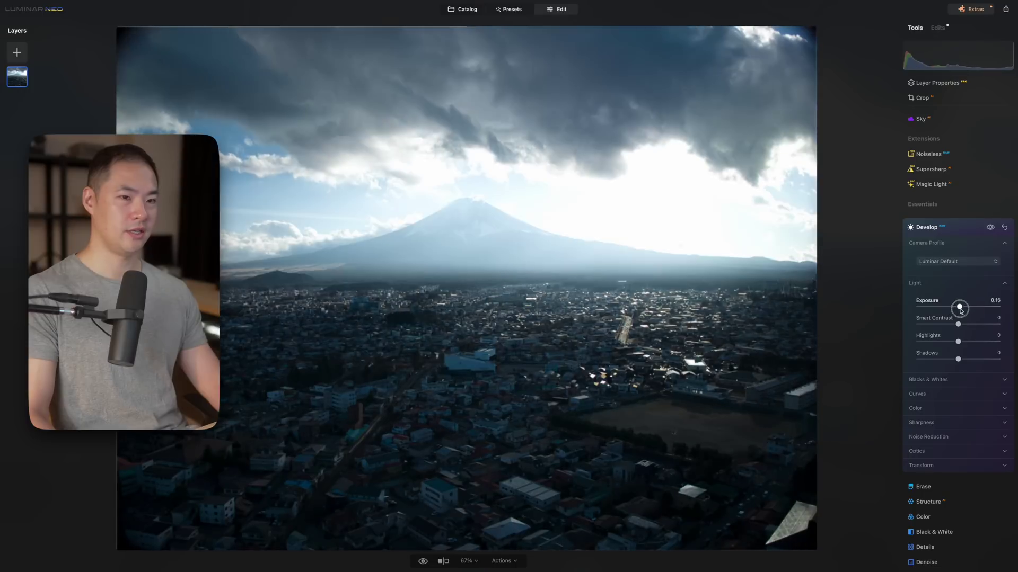
{"action": "mouse_move", "coordinate": [959, 342]}
{"action": "left_mouse_down"}
{"action": "mouse_move", "coordinate": [926, 343]}
{"action": "mouse_move", "coordinate": [965, 360]}
{"action": "left_mouse_up"}
Examine the remaining Develop settings, from Blacks & Whites, Curves and Color to Sharpness, Noise Reduction, Optics and Transform.
{"action": "left_click", "coordinate": [961, 384]}
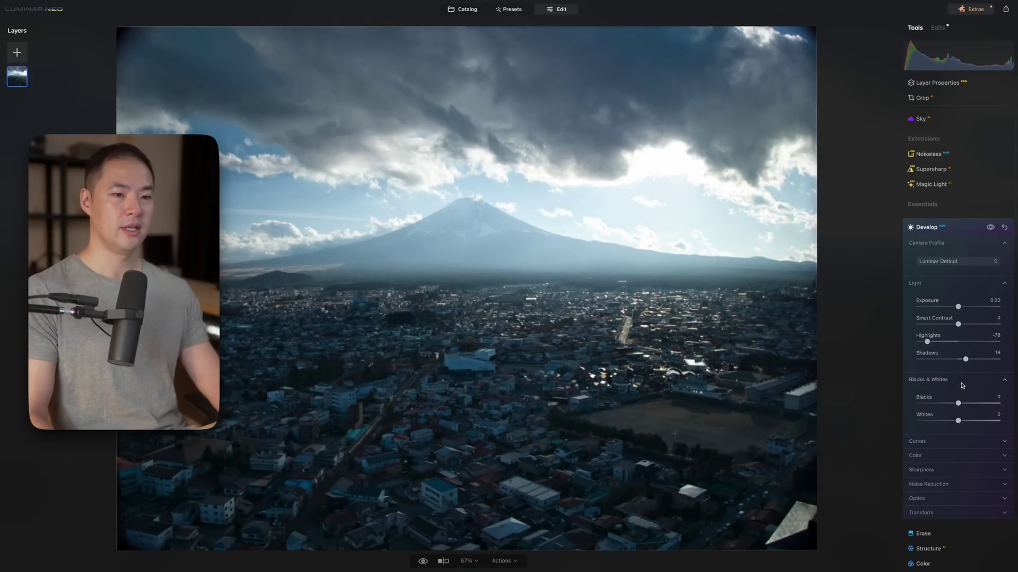
{"action": "left_click", "coordinate": [963, 443]}
{"action": "left_click", "coordinate": [961, 467]}
{"action": "left_click", "coordinate": [954, 460]}
{"action": "left_click", "coordinate": [948, 427]}
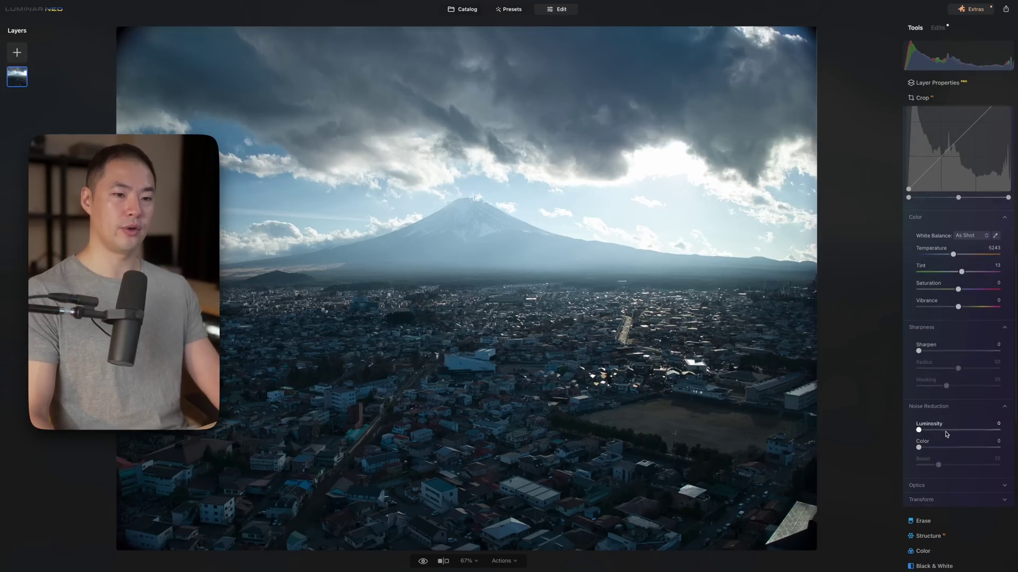
{"action": "left_click", "coordinate": [953, 503]}
{"action": "left_click", "coordinate": [962, 468]}
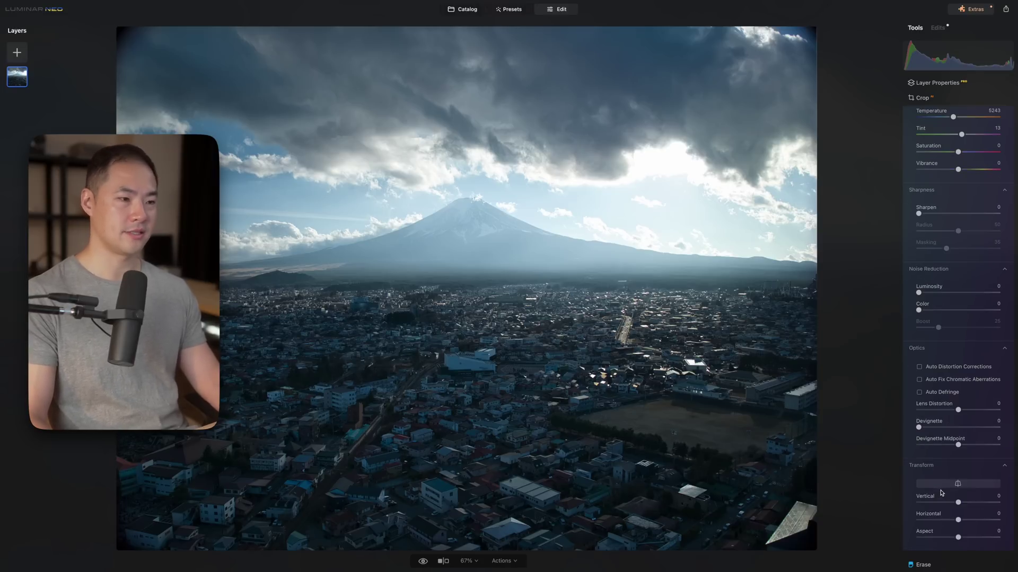
{"action": "scroll", "coordinate": [942, 472], "scroll_direction": "down", "scroll_amount": 2}
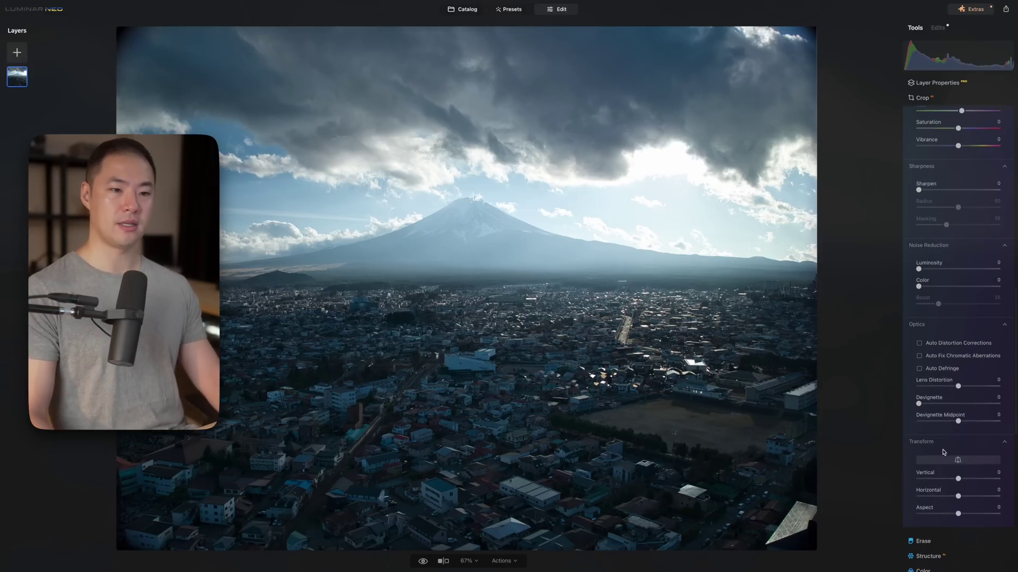
{"action": "scroll", "coordinate": [942, 457], "scroll_direction": "down", "scroll_amount": 3}
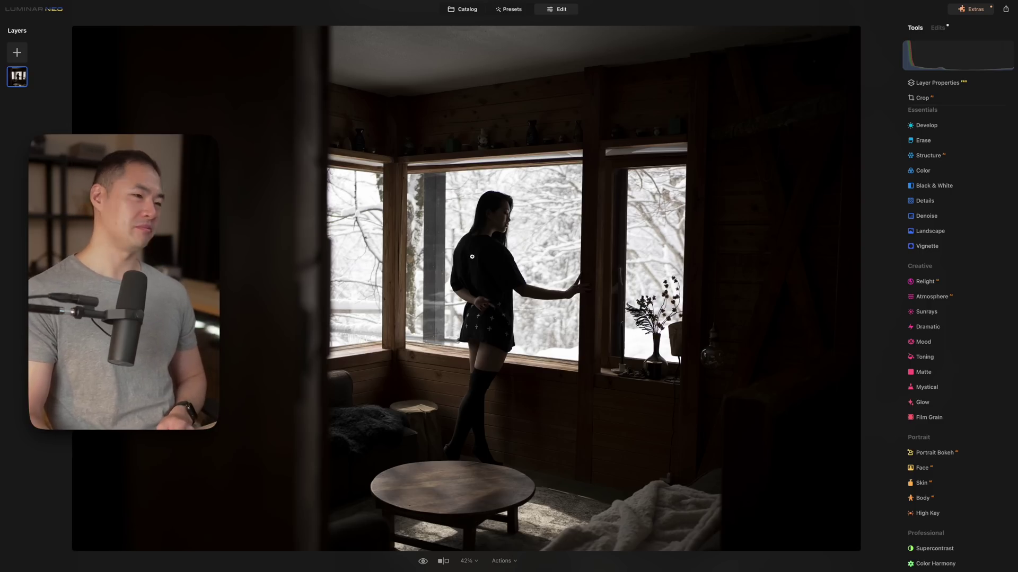
Brighten the foreground of the photo of the woman at the window with Relight, setting Brightness Near to 85.
{"action": "double_click", "coordinate": [505, 204]}
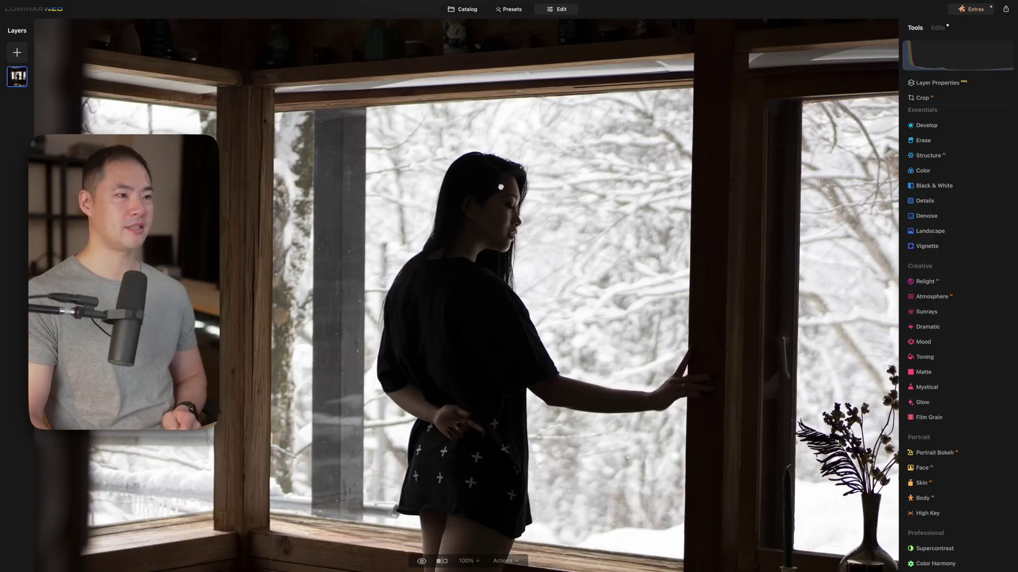
{"action": "double_click", "coordinate": [487, 279]}
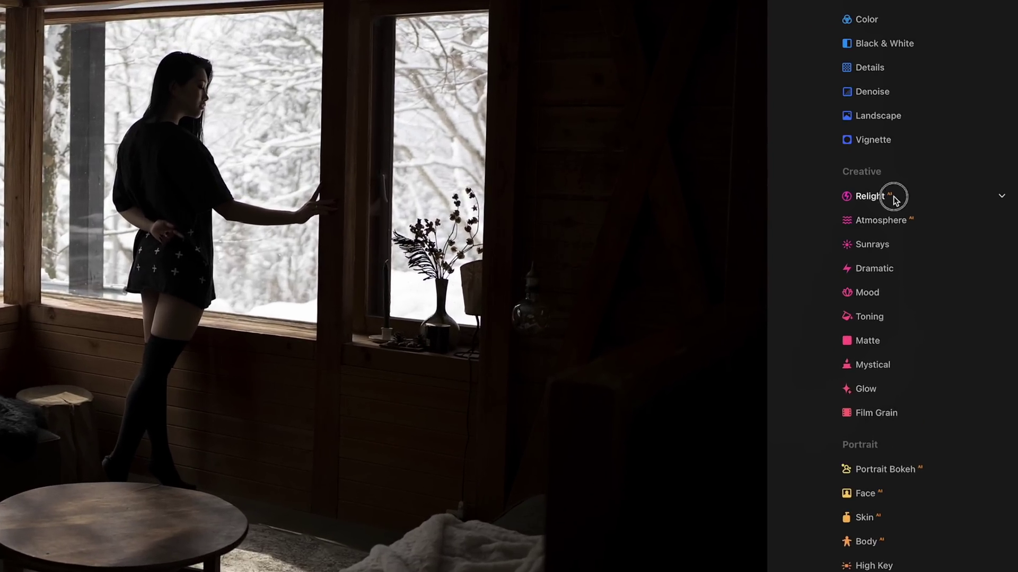
{"action": "left_click", "coordinate": [901, 217]}
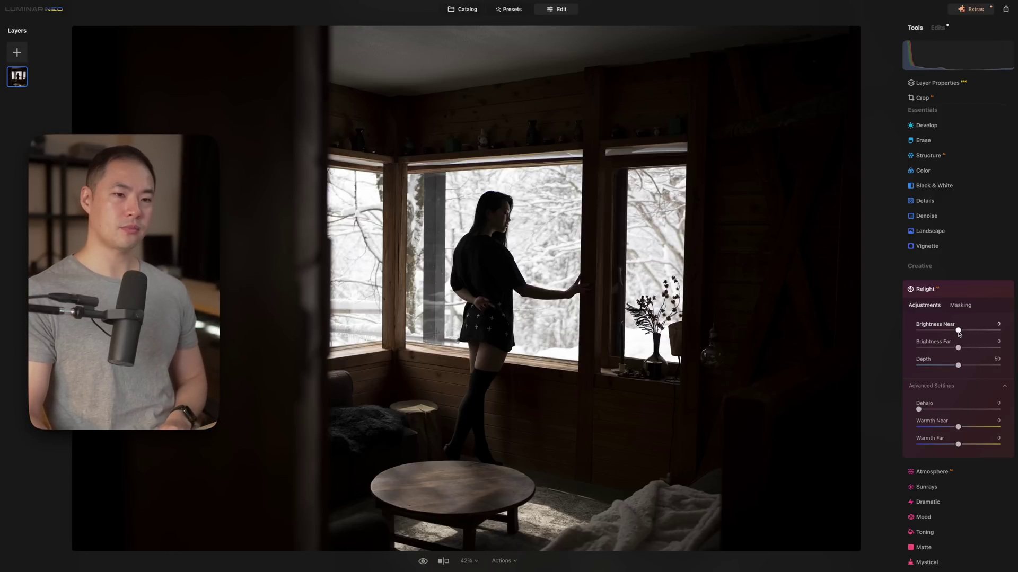
{"action": "left_click_drag", "start_coordinate": [958, 332], "coordinate": [992, 334]}
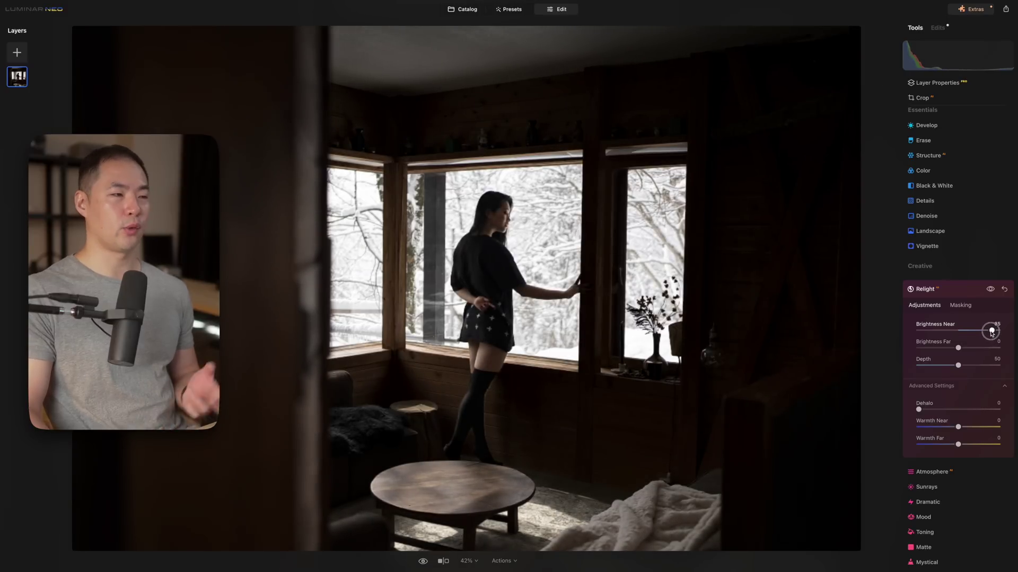
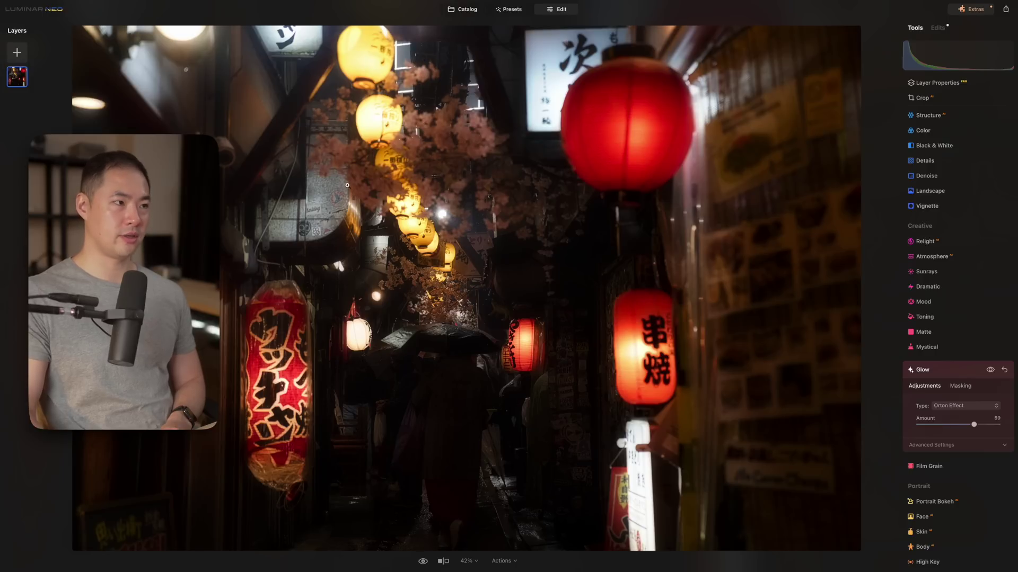
Try the Orton Effect Soft and Glow types of the Glow effect on the red lantern alley photo.
{"action": "left_click", "coordinate": [943, 408]}
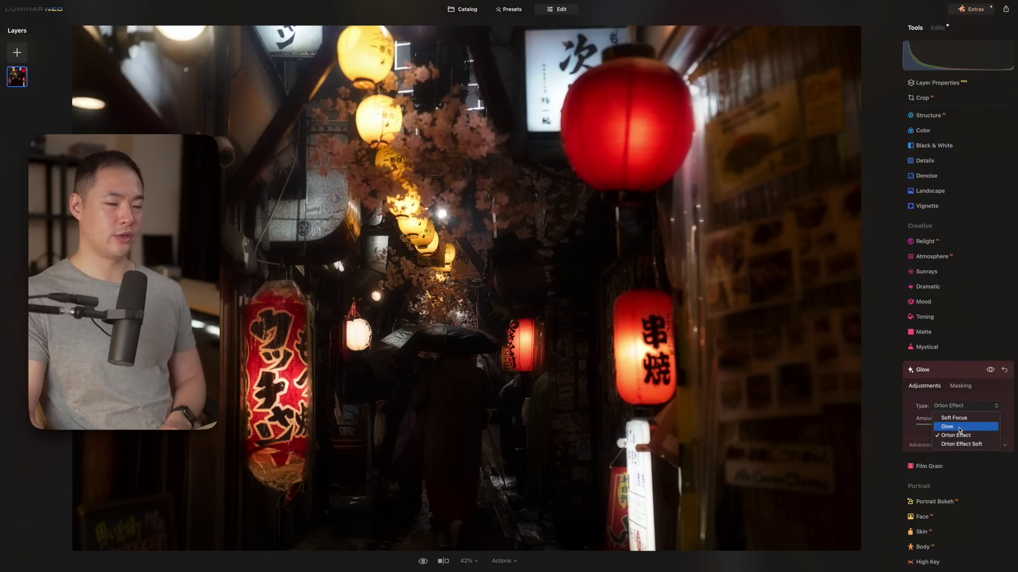
{"action": "left_click", "coordinate": [963, 444]}
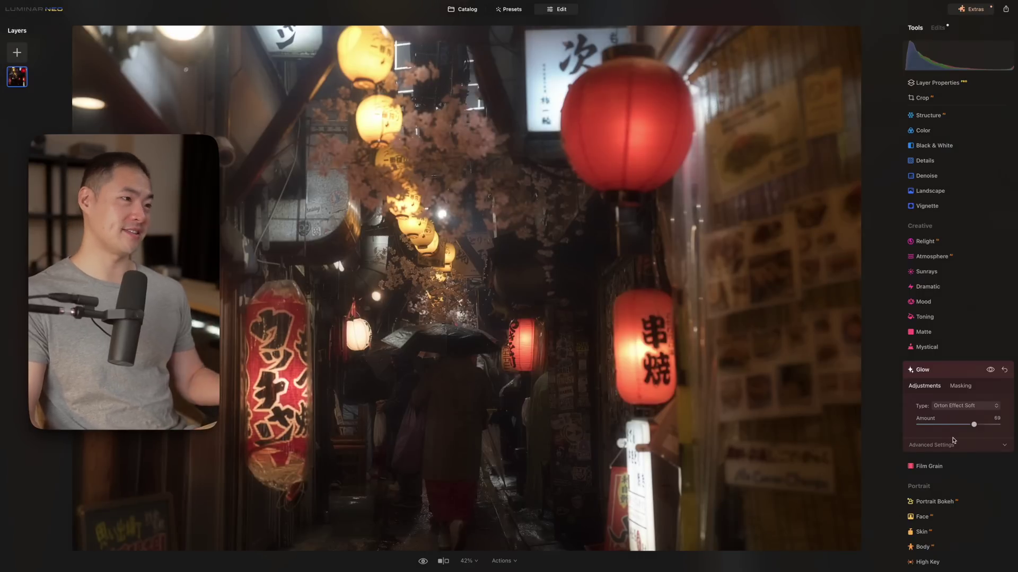
{"action": "left_click", "coordinate": [960, 406]}
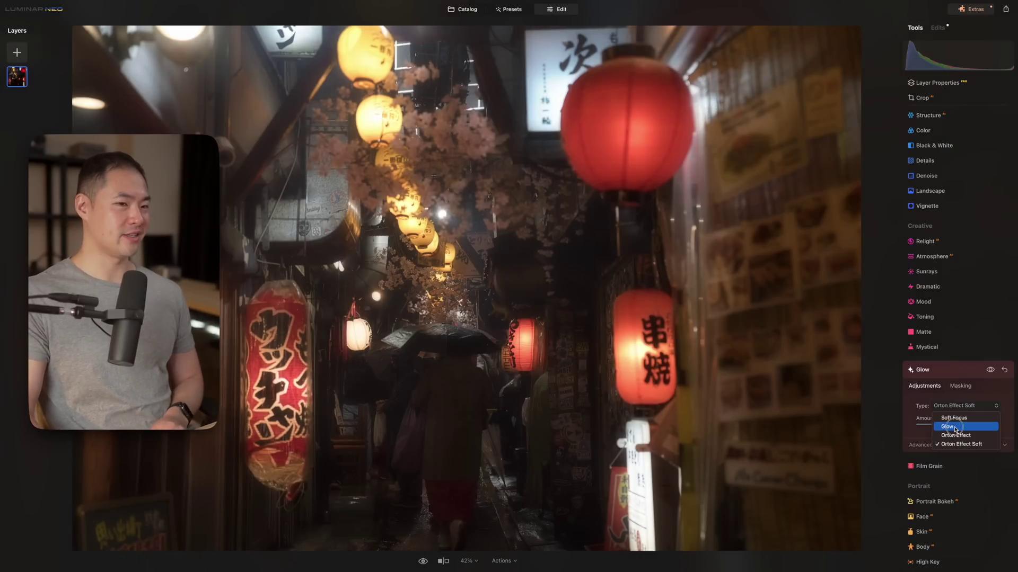
{"action": "left_click", "coordinate": [957, 427]}
Set the Glow effect's type to Soft Focus on the red lantern alley photo.
{"action": "left_click", "coordinate": [963, 408]}
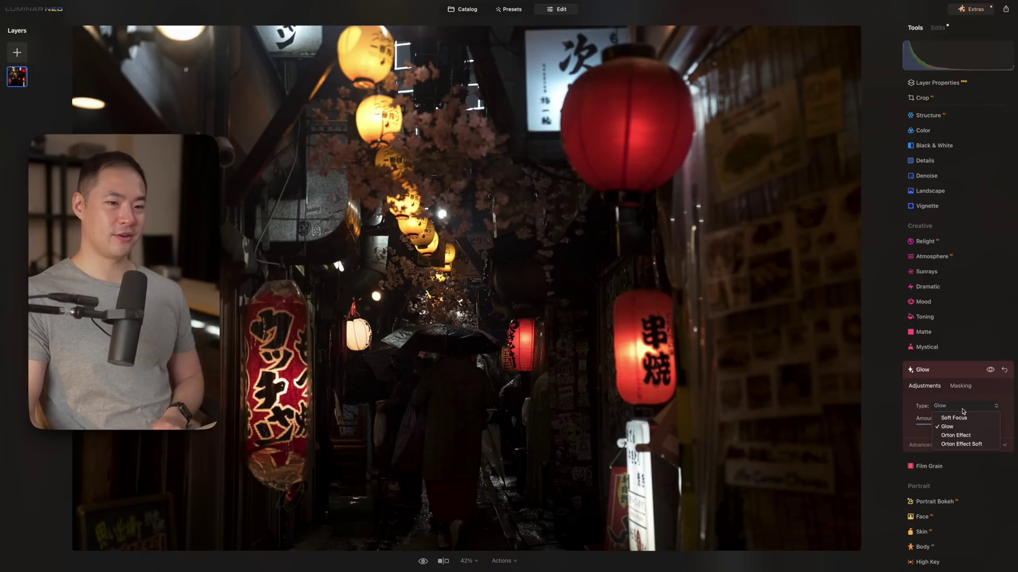
{"action": "left_click", "coordinate": [961, 418]}
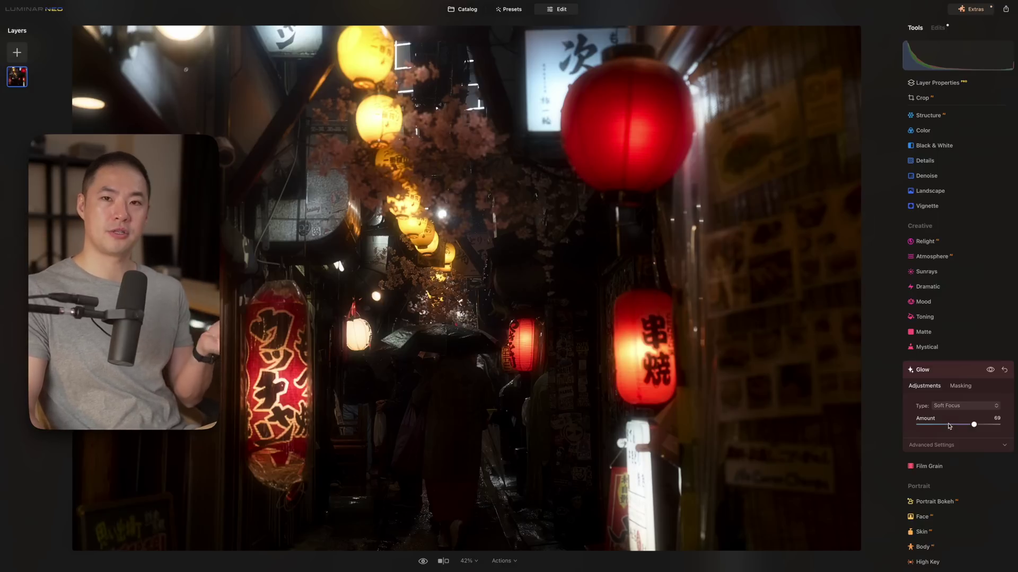
{"action": "left_click", "coordinate": [960, 406]}
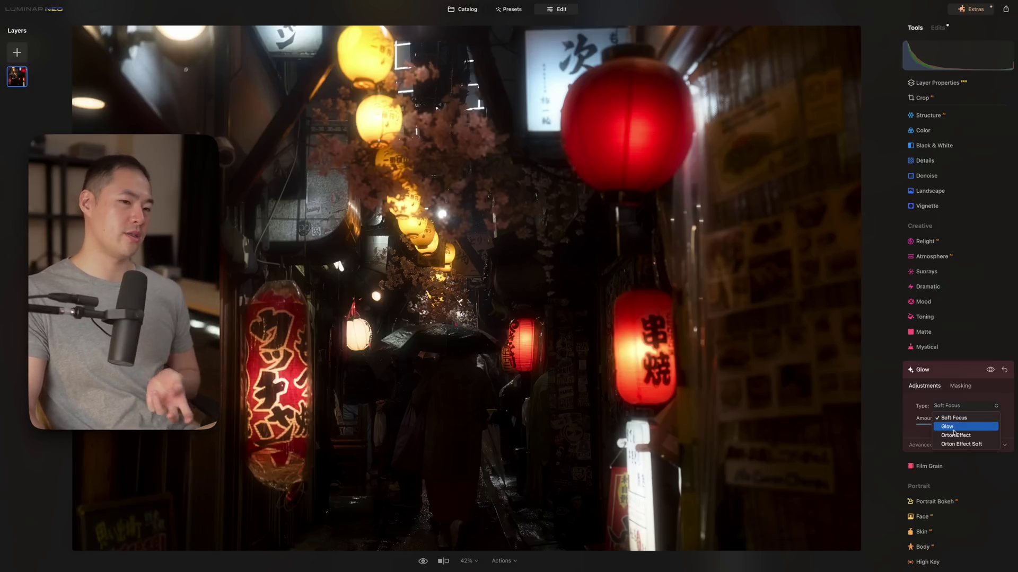
{"action": "left_click", "coordinate": [957, 427]}
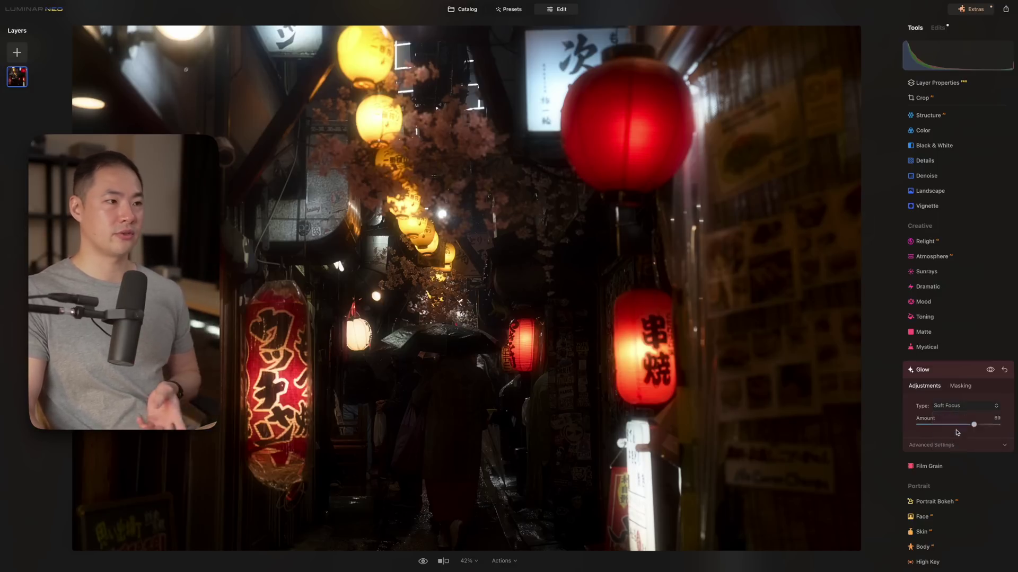
Try the Glow type with amount 83, softness 41 and brightness 50, comparing the lantern alley photo with and without the effect.
{"action": "mouse_move", "coordinate": [972, 425]}
{"action": "left_mouse_down"}
{"action": "mouse_move", "coordinate": [958, 423]}
{"action": "mouse_move", "coordinate": [998, 426]}
{"action": "mouse_move", "coordinate": [984, 425]}
{"action": "left_mouse_up"}
{"action": "left_click", "coordinate": [975, 443]}
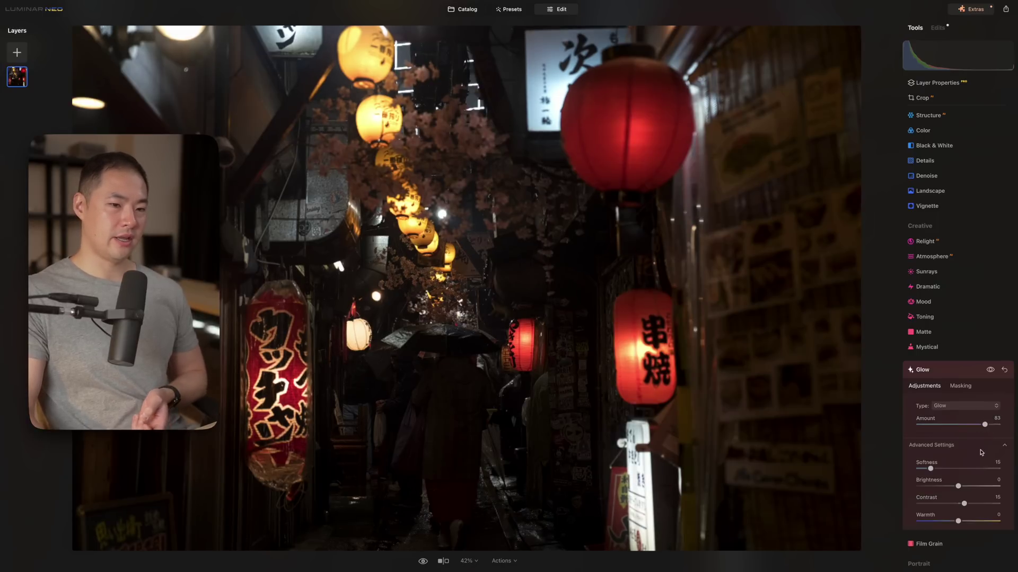
{"action": "left_click_drag", "start_coordinate": [931, 470], "coordinate": [986, 487]}
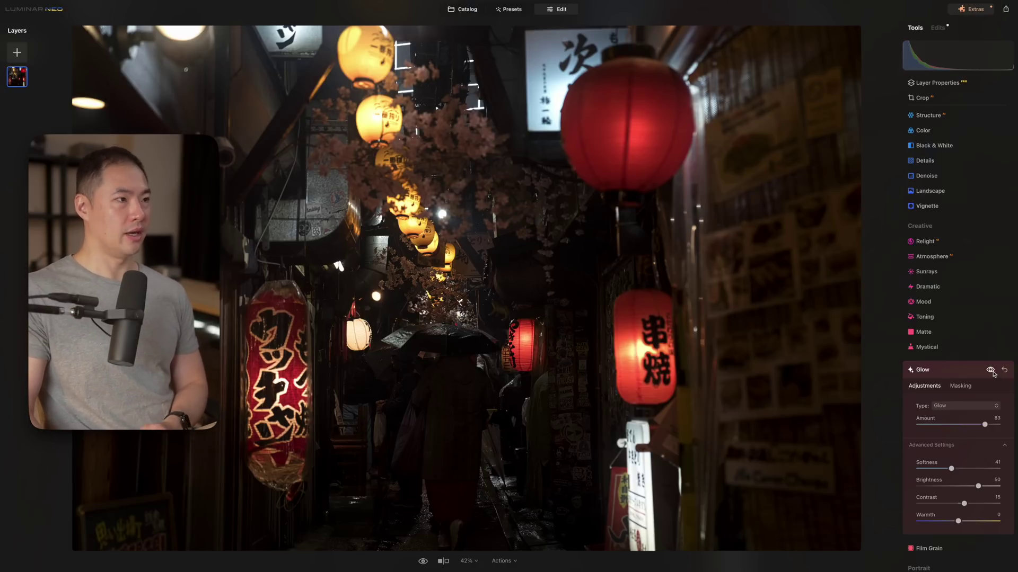
{"action": "left_click", "coordinate": [991, 371]}
{"action": "left_click", "coordinate": [991, 370]}
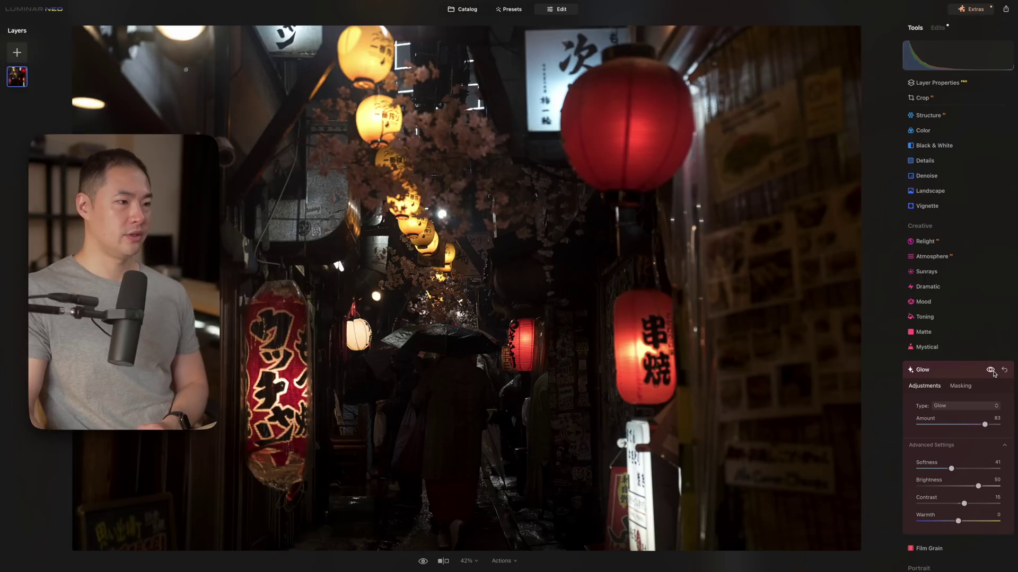
{"action": "left_click", "coordinate": [991, 371]}
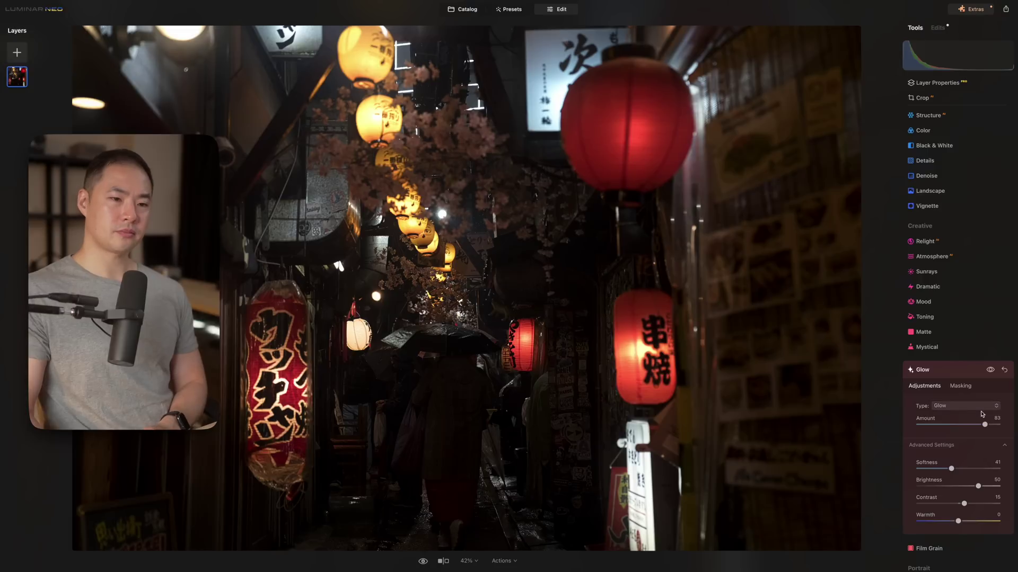
Switch the Glow effect to Orton Effect Soft with amount 18, softness 17 and brightness 58, and compare the photo with and without it.
{"action": "left_click", "coordinate": [965, 405]}
{"action": "left_click", "coordinate": [961, 444]}
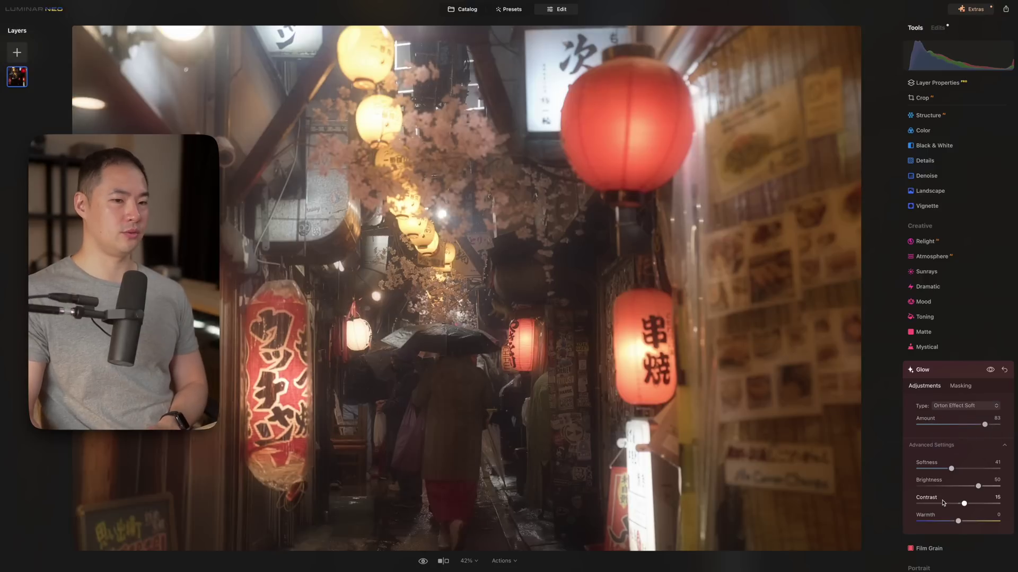
{"action": "left_click", "coordinate": [935, 426]}
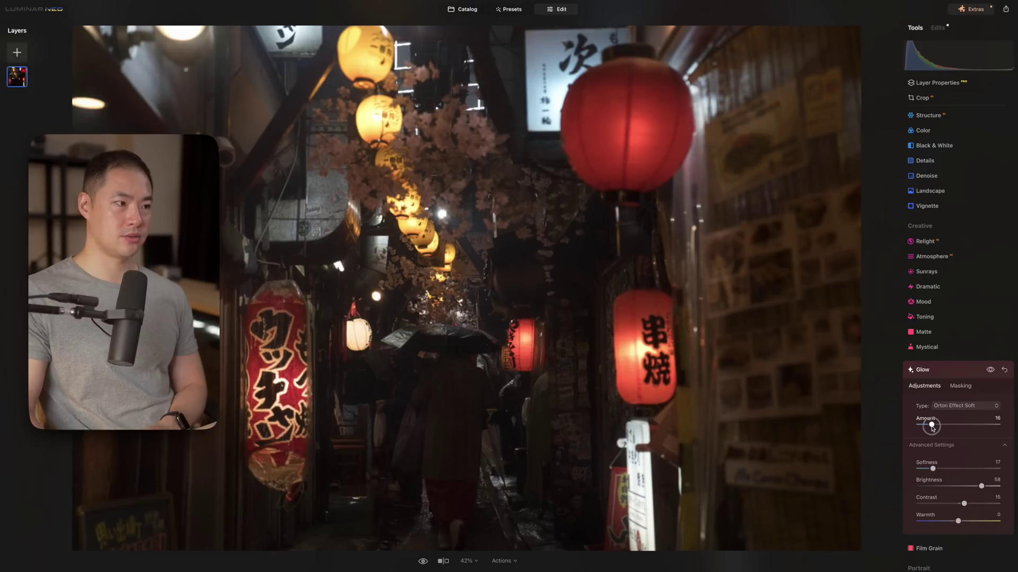
{"action": "left_click_drag", "start_coordinate": [932, 425], "coordinate": [934, 425]}
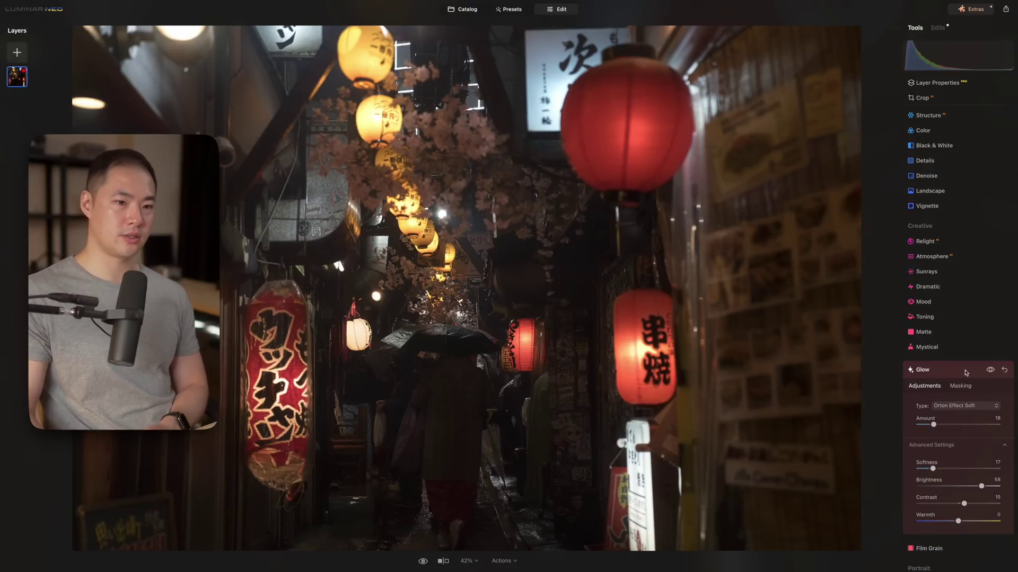
{"action": "left_click", "coordinate": [990, 371]}
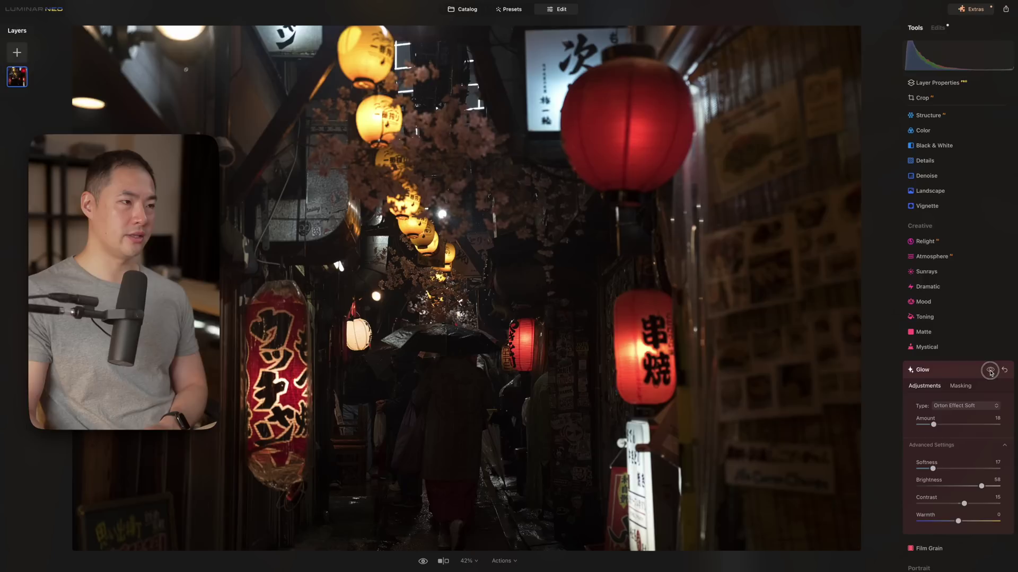
{"action": "left_click", "coordinate": [990, 370]}
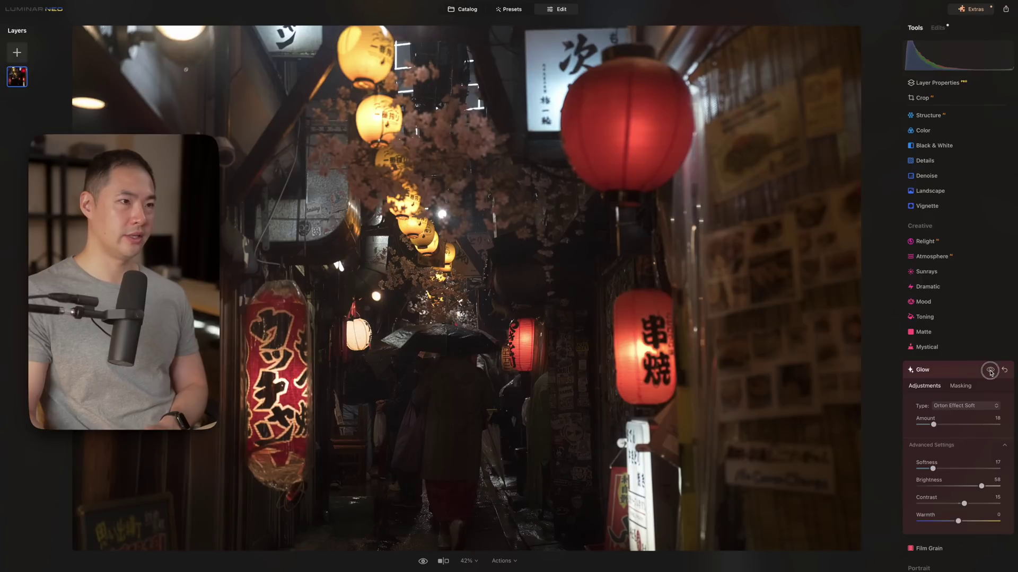
{"action": "left_click", "coordinate": [990, 370]}
{"action": "left_click", "coordinate": [990, 371]}
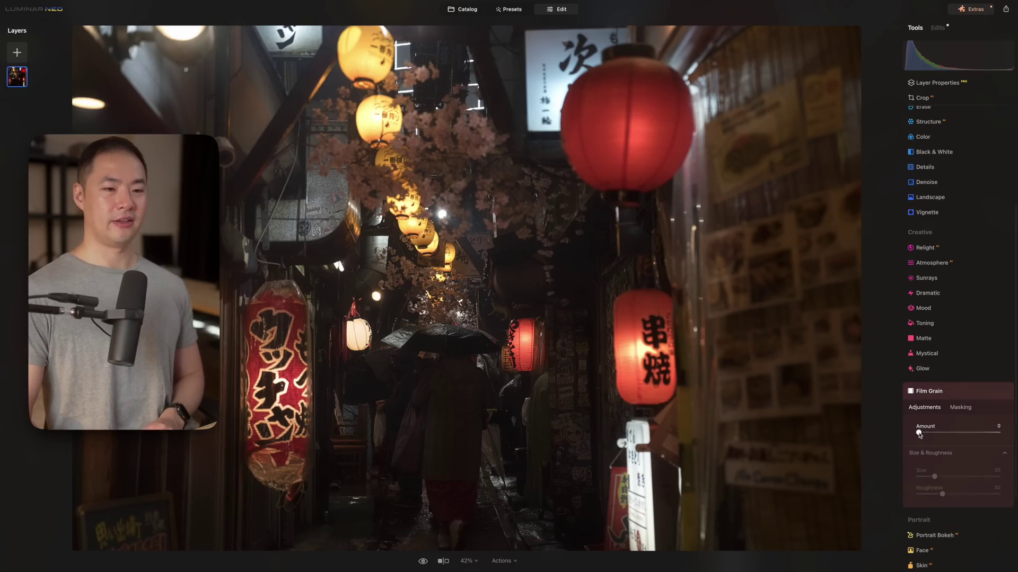
Add Film Grain to the lantern alley photo with amount 20, size 23 and roughness 50, and inspect the grain on the large lantern.
{"action": "left_click_drag", "start_coordinate": [918, 435], "coordinate": [943, 435]}
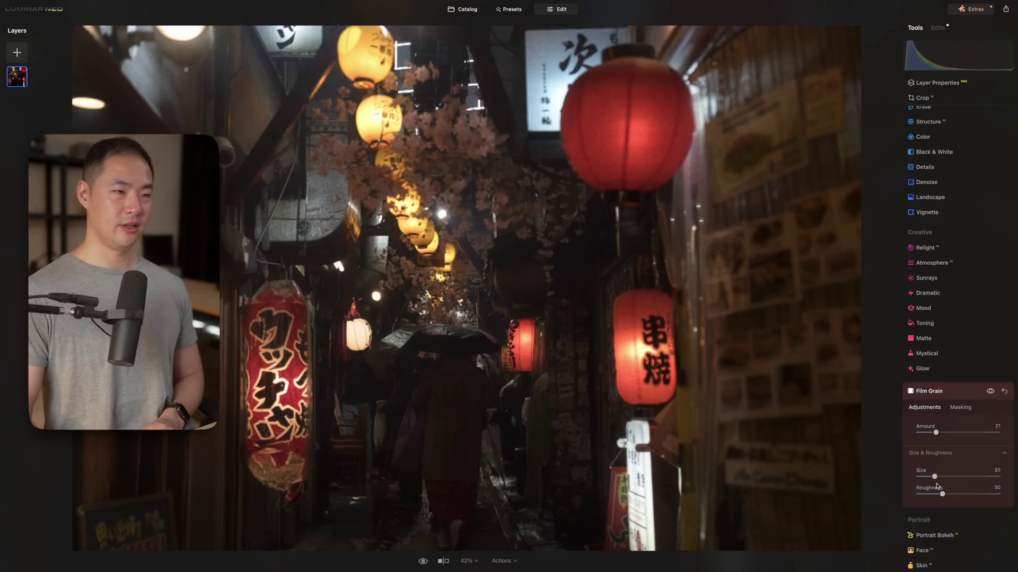
{"action": "left_click_drag", "start_coordinate": [935, 478], "coordinate": [937, 477]}
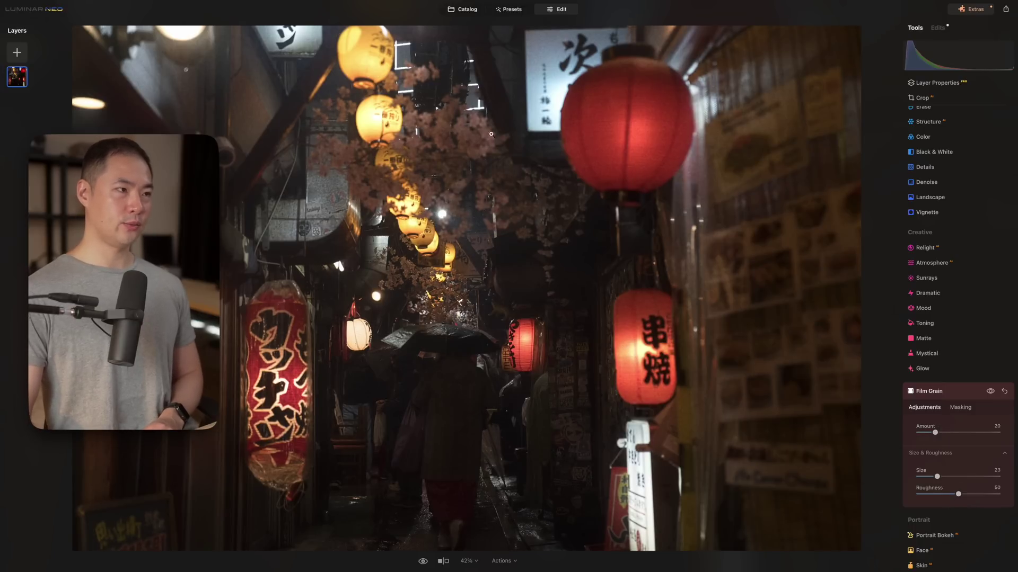
{"action": "left_click", "coordinate": [659, 155]}
{"action": "left_click_drag", "start_coordinate": [591, 193], "coordinate": [633, 243]}
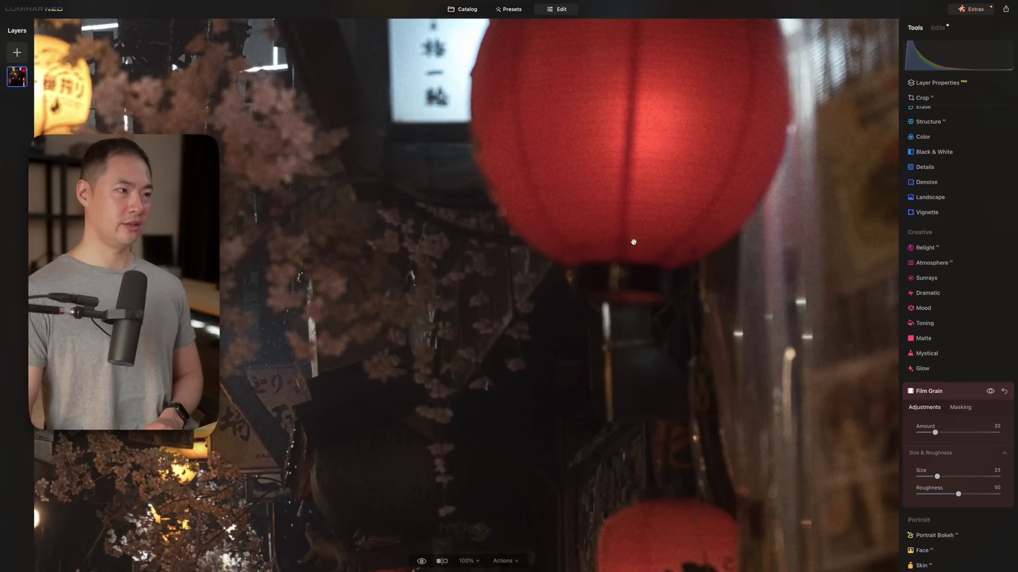
{"action": "left_click", "coordinate": [505, 281]}
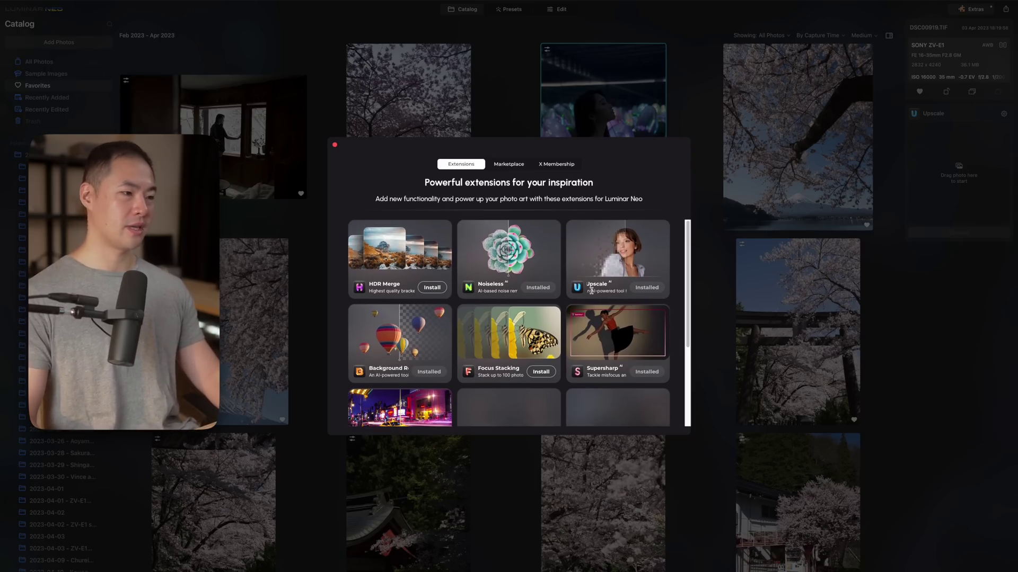
Look through the extensions available for installation.
{"action": "scroll", "coordinate": [387, 341], "scroll_direction": "down", "scroll_amount": 2}
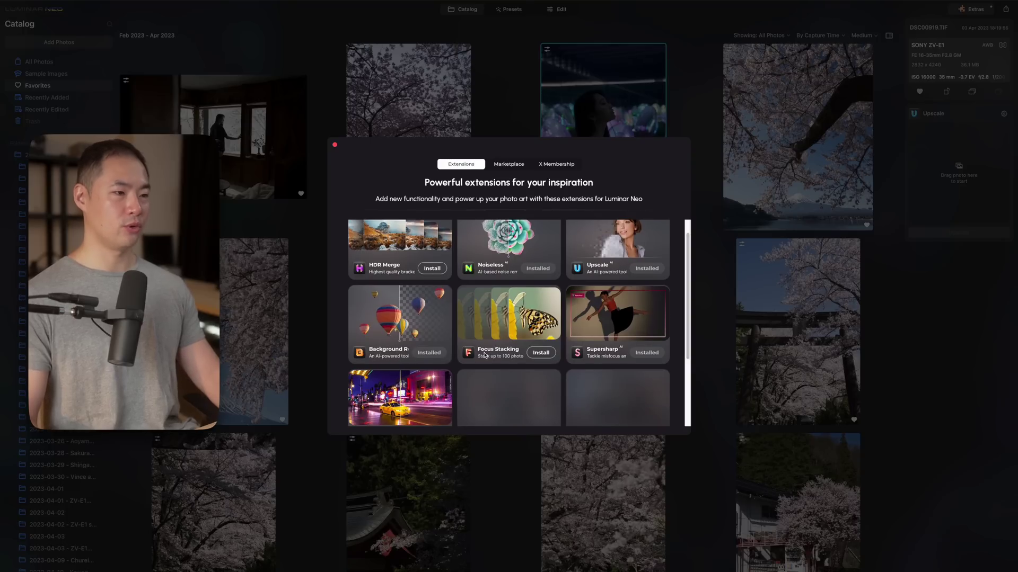
{"action": "scroll", "coordinate": [477, 328], "scroll_direction": "down", "scroll_amount": 3}
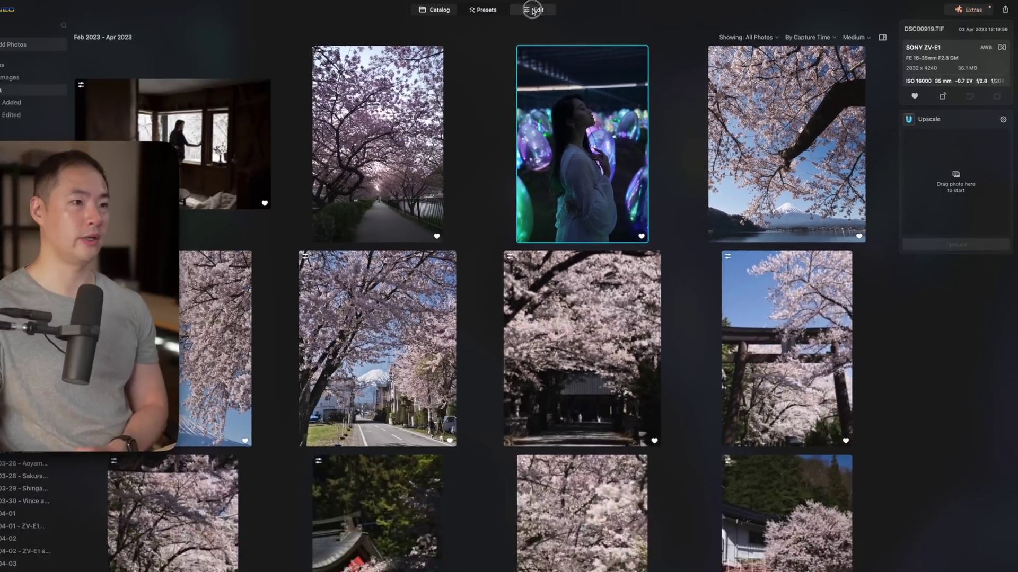
Open the photo of the woman among the glowing orbs for editing and examine the noise around her face up close.
{"action": "left_click", "coordinate": [557, 10]}
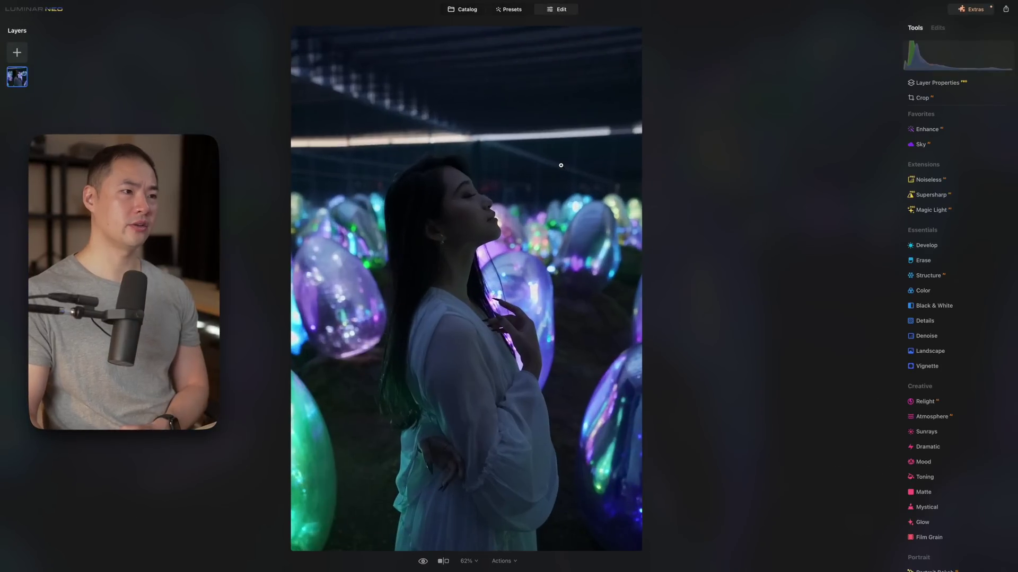
{"action": "left_click", "coordinate": [595, 196]}
{"action": "scroll", "coordinate": [596, 198], "scroll_direction": "up", "scroll_amount": 5}
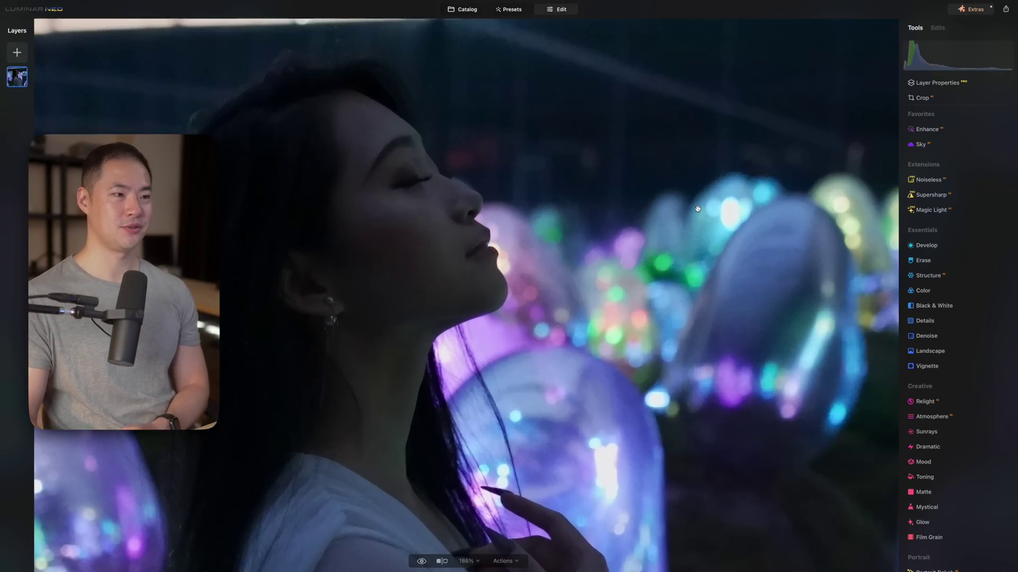
{"action": "scroll", "coordinate": [689, 196], "scroll_direction": "up", "scroll_amount": 3}
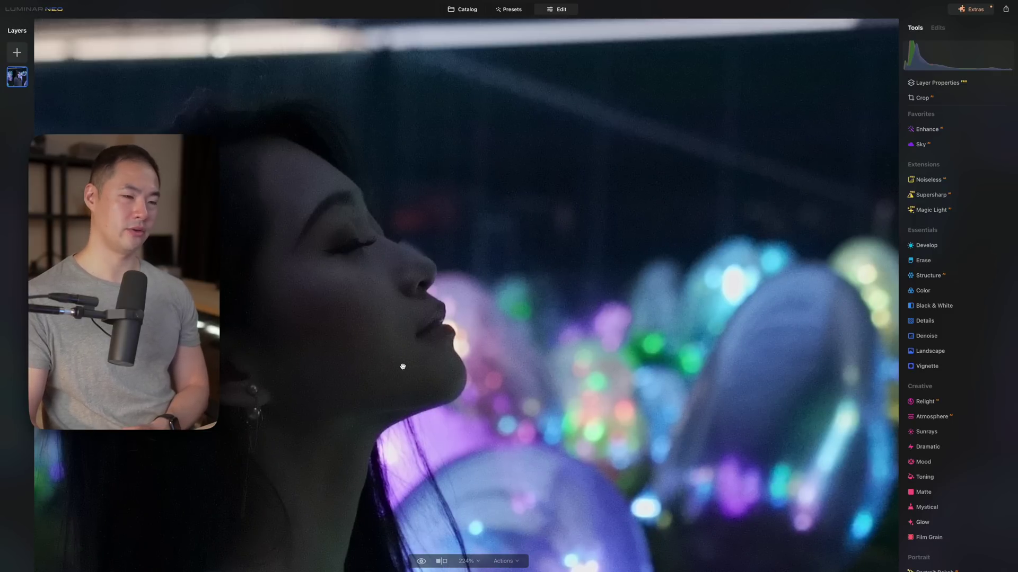
{"action": "scroll", "coordinate": [643, 229], "scroll_direction": "down", "scroll_amount": 2}
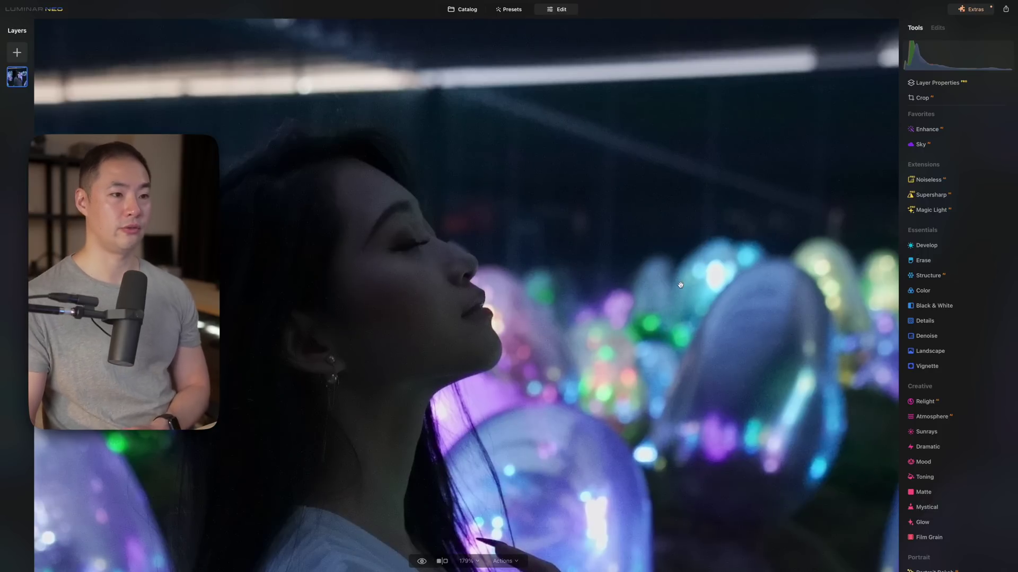
Apply the Noiseless extension's Low adjustment to the photo of the woman among the glowing orbs.
{"action": "left_click", "coordinate": [929, 180]}
{"action": "scroll", "coordinate": [794, 263], "scroll_direction": "down", "scroll_amount": 1}
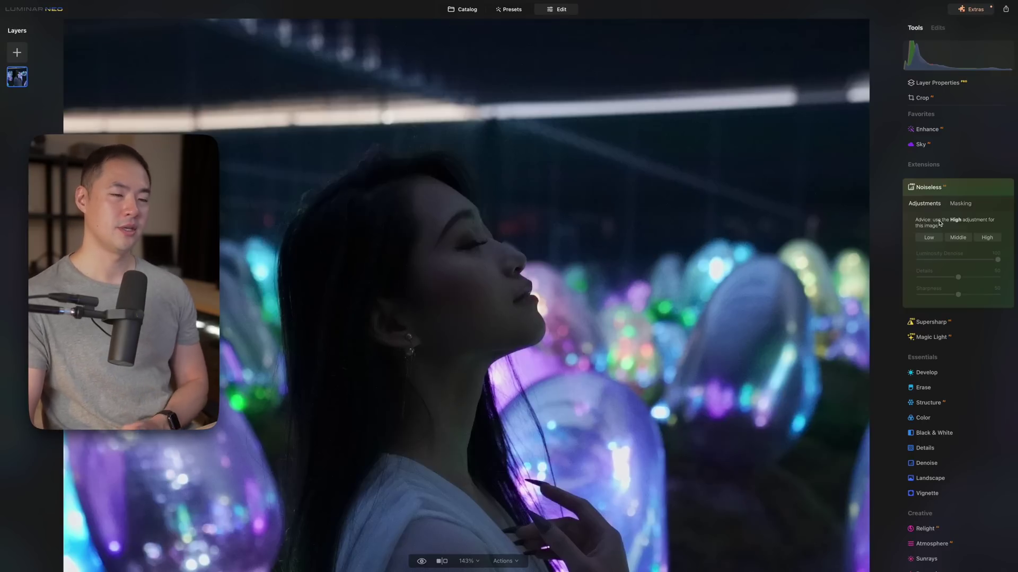
{"action": "left_click", "coordinate": [928, 239]}
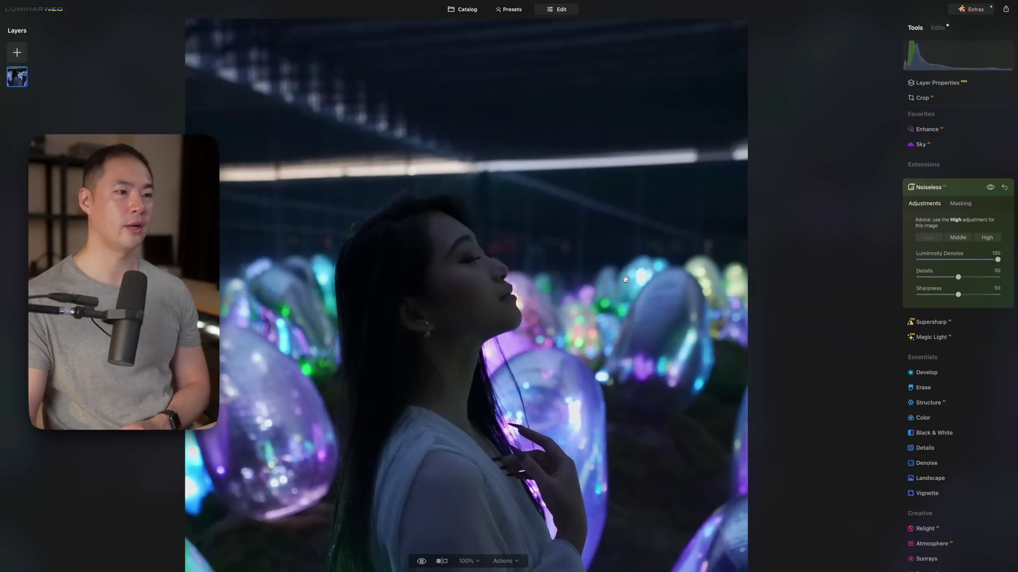
Compare the photo with and without Noiseless, examining the noise in the dark background and around the orbs up close.
{"action": "key", "text": "super+equal"}
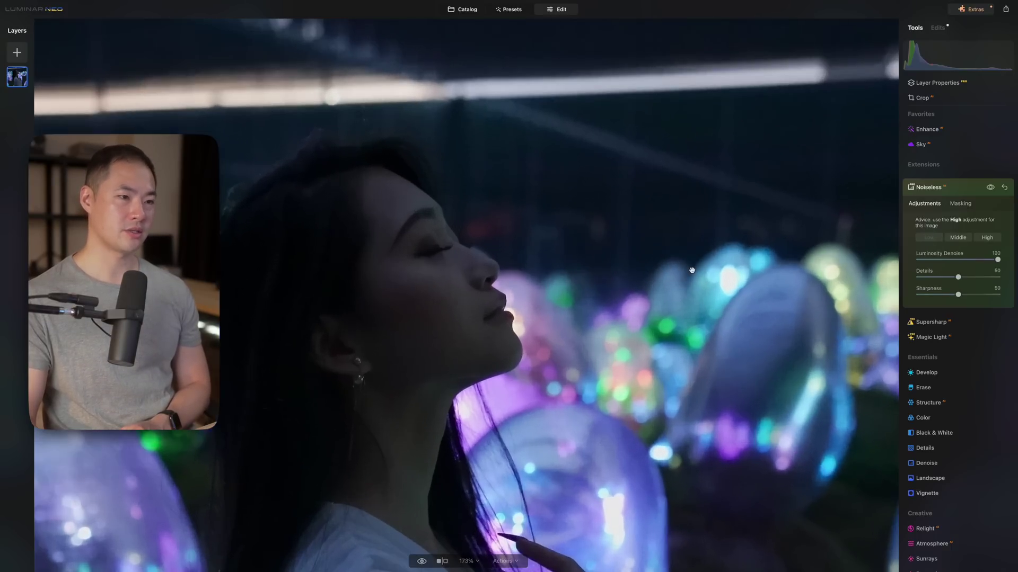
{"action": "scroll", "coordinate": [703, 283], "scroll_direction": "up", "scroll_amount": 2}
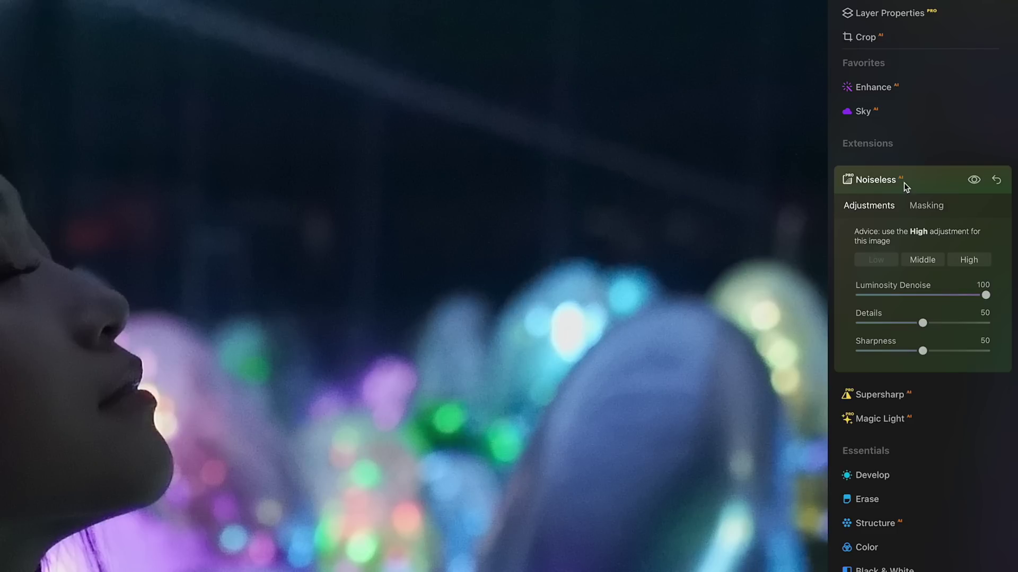
{"action": "left_click", "coordinate": [974, 181]}
{"action": "left_click", "coordinate": [506, 109]}
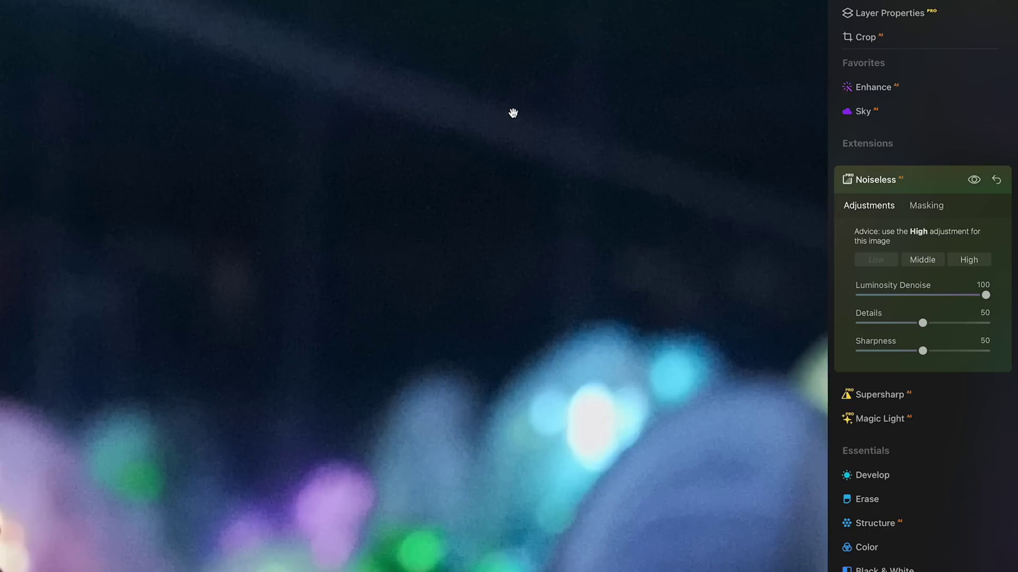
{"action": "left_click", "coordinate": [168, 132]}
{"action": "left_click_drag", "start_coordinate": [169, 132], "coordinate": [323, 438]}
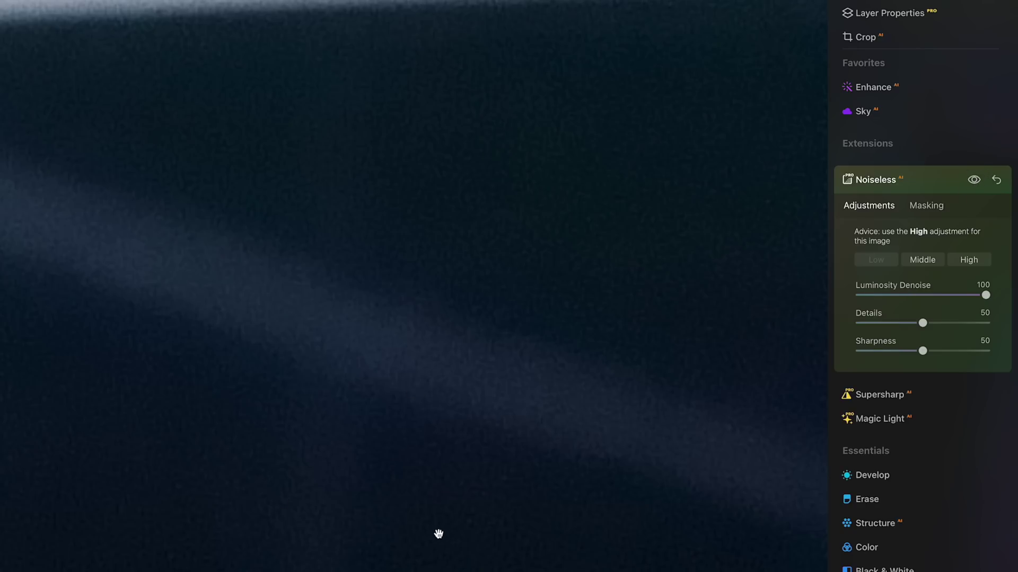
{"action": "left_click_drag", "start_coordinate": [450, 530], "coordinate": [480, 277]}
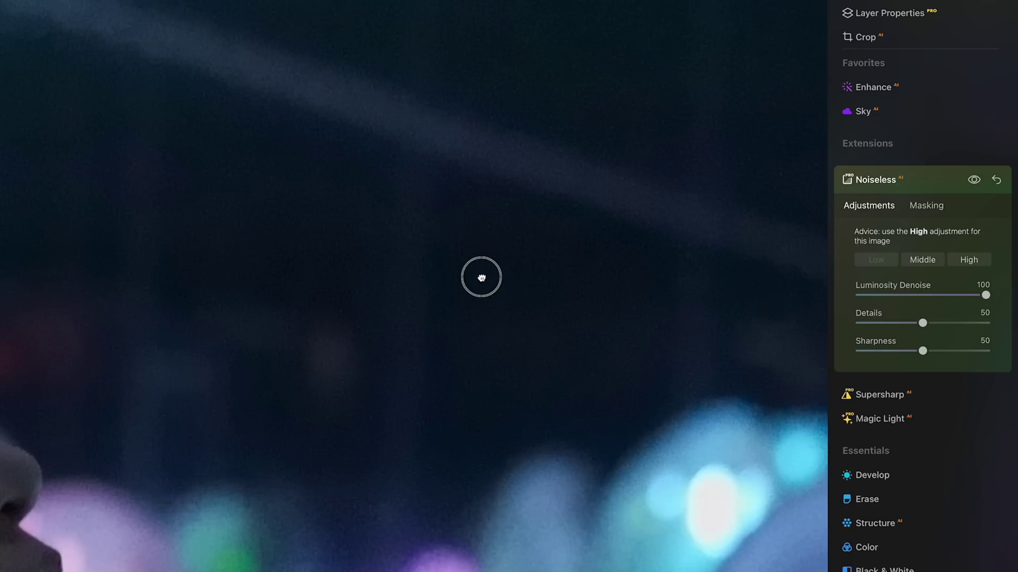
{"action": "left_click_drag", "start_coordinate": [406, 412], "coordinate": [432, 493]}
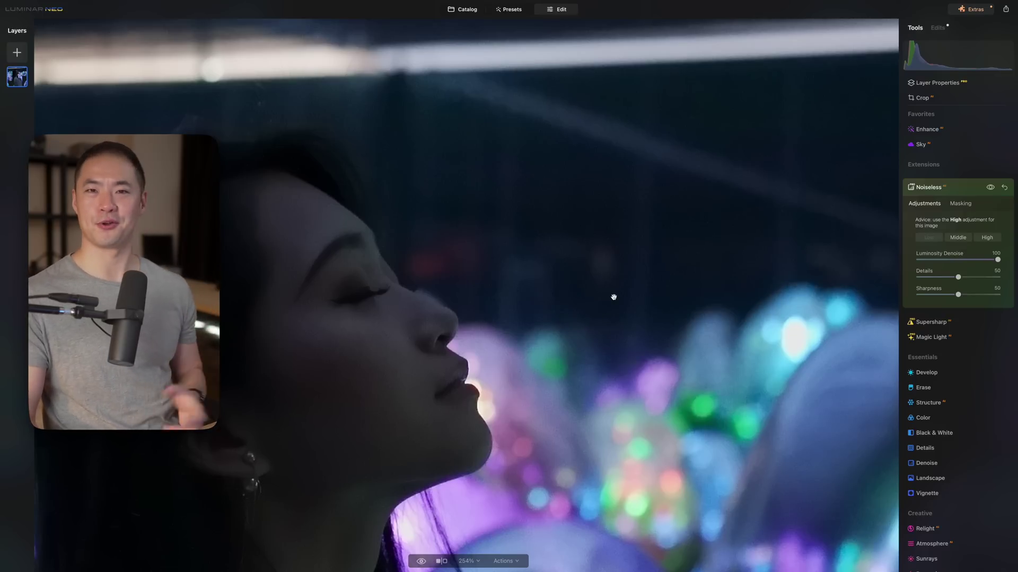
Set Noiseless's Details to 60 and Sharpness to 86, and compare the whole photo with and without the noise reduction.
{"action": "scroll", "coordinate": [605, 295], "scroll_direction": "down", "scroll_amount": 3}
{"action": "scroll", "coordinate": [605, 295], "scroll_direction": "down", "scroll_amount": 2}
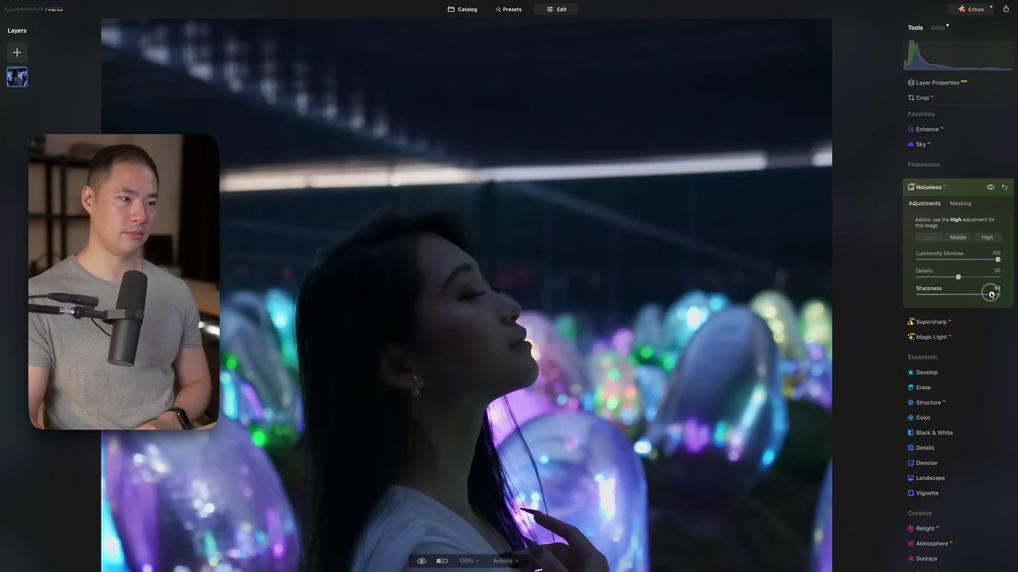
{"action": "scroll", "coordinate": [479, 302], "scroll_direction": "up", "scroll_amount": 3}
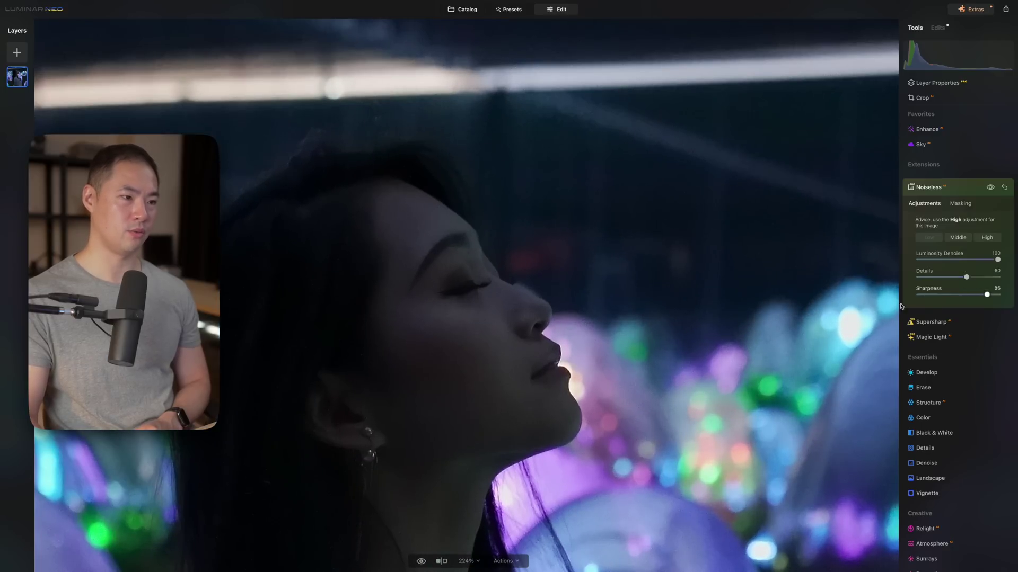
{"action": "scroll", "coordinate": [479, 366], "scroll_direction": "down", "scroll_amount": 5}
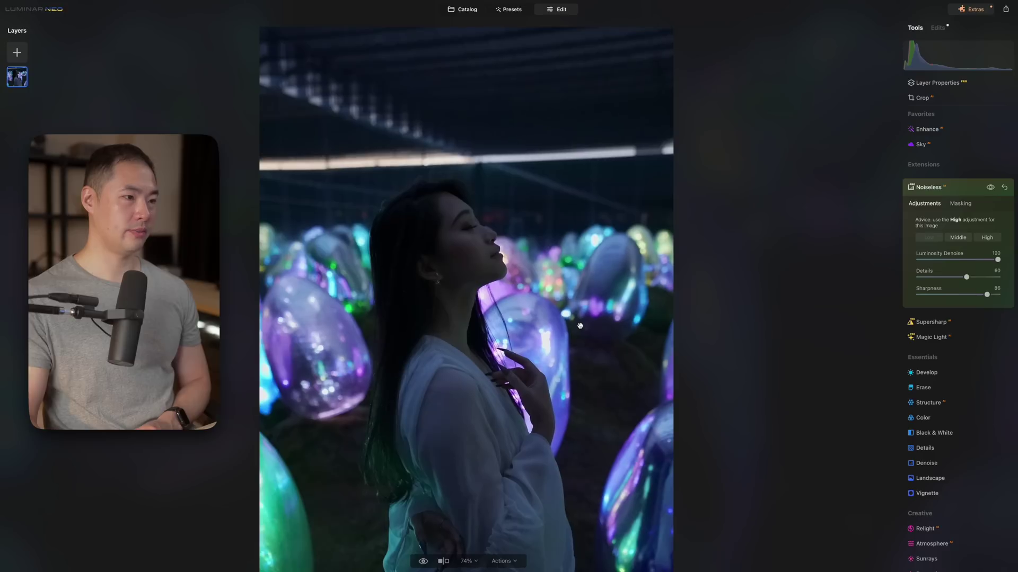
{"action": "left_click", "coordinate": [990, 188]}
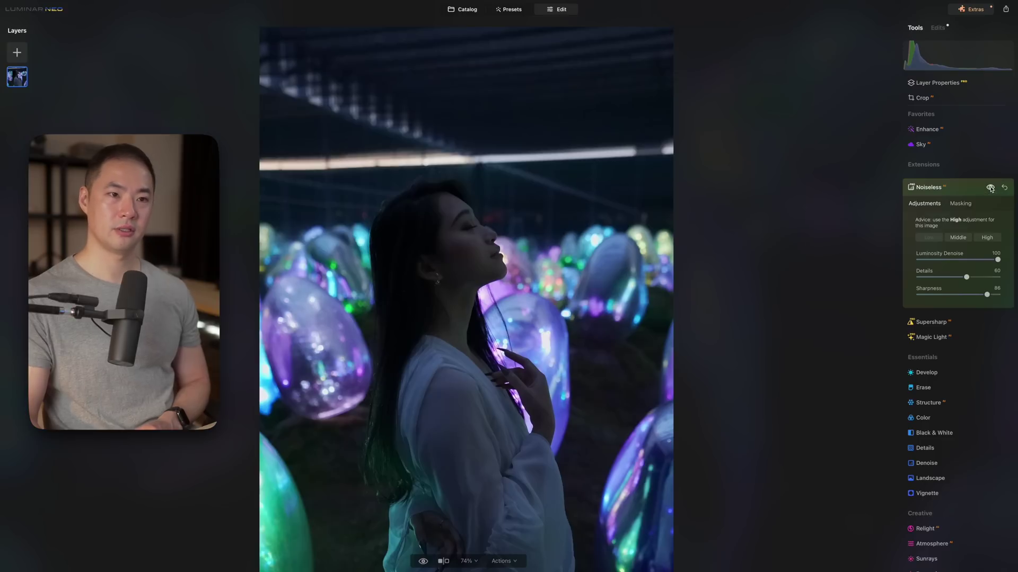
{"action": "left_click", "coordinate": [990, 188]}
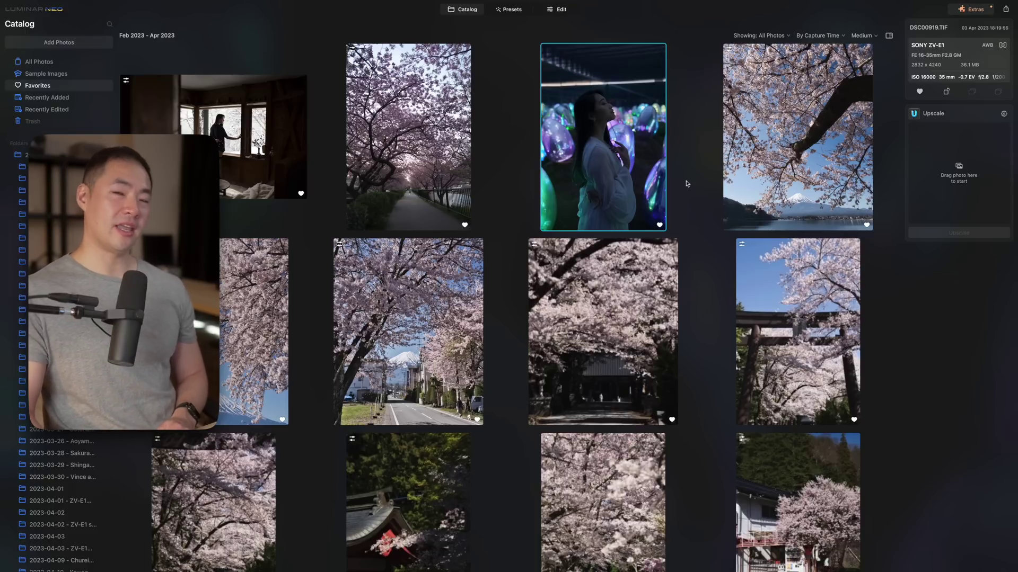
View the photo of the woman among the glowing orbs from the catalog and examine the detail in her face up close.
{"action": "double_click", "coordinate": [621, 143]}
{"action": "left_click", "coordinate": [563, 151]}
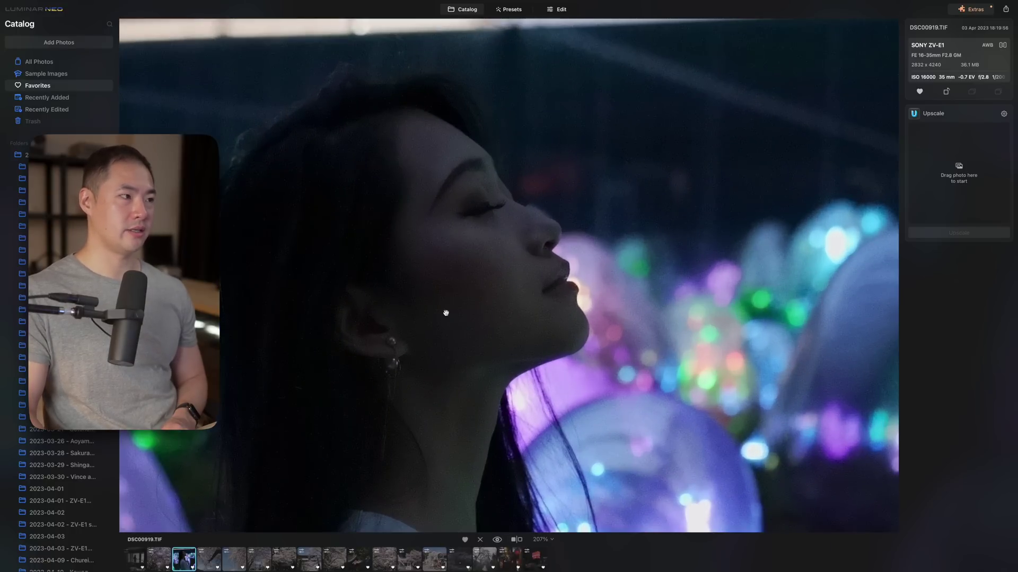
{"action": "left_click_drag", "start_coordinate": [445, 312], "coordinate": [605, 236]}
{"action": "left_click_drag", "start_coordinate": [497, 282], "coordinate": [551, 254]}
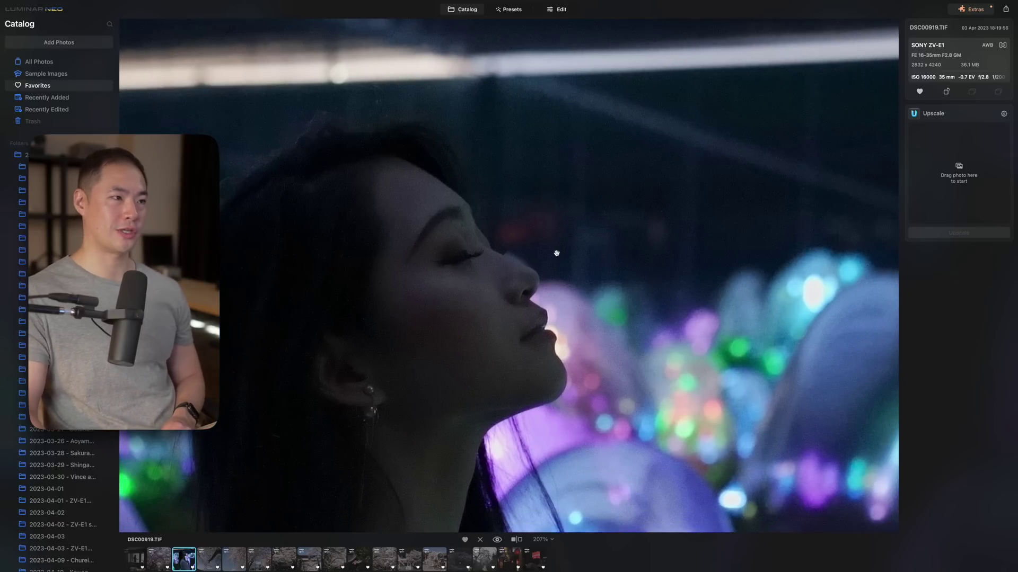
{"action": "left_click", "coordinate": [552, 255]}
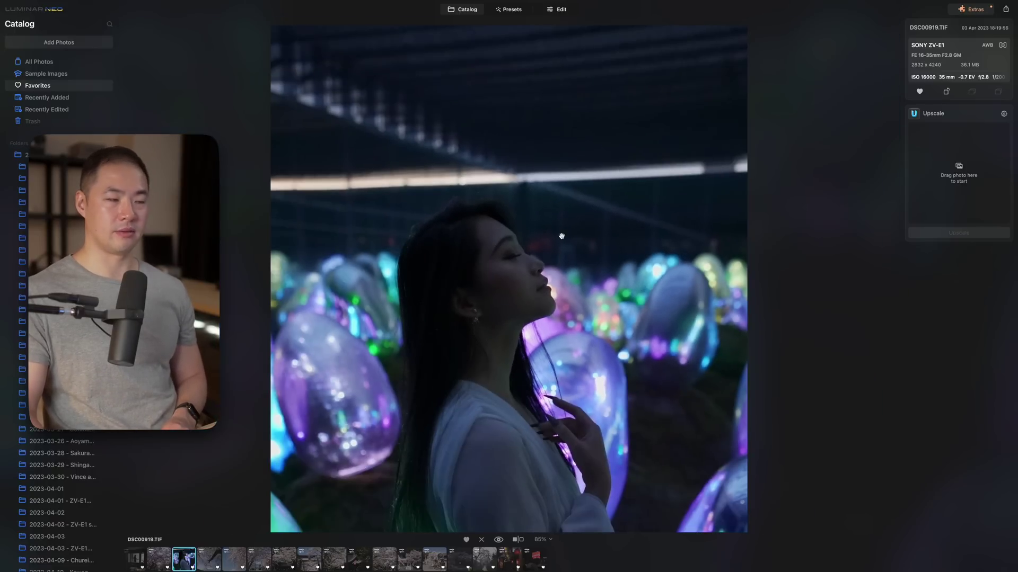
Return to the catalog's photo grid and add the photo of the woman among the glowing orbs to the Upscale extension.
{"action": "scroll", "coordinate": [562, 237], "scroll_direction": "down", "scroll_amount": 3}
{"action": "left_click", "coordinate": [483, 16]}
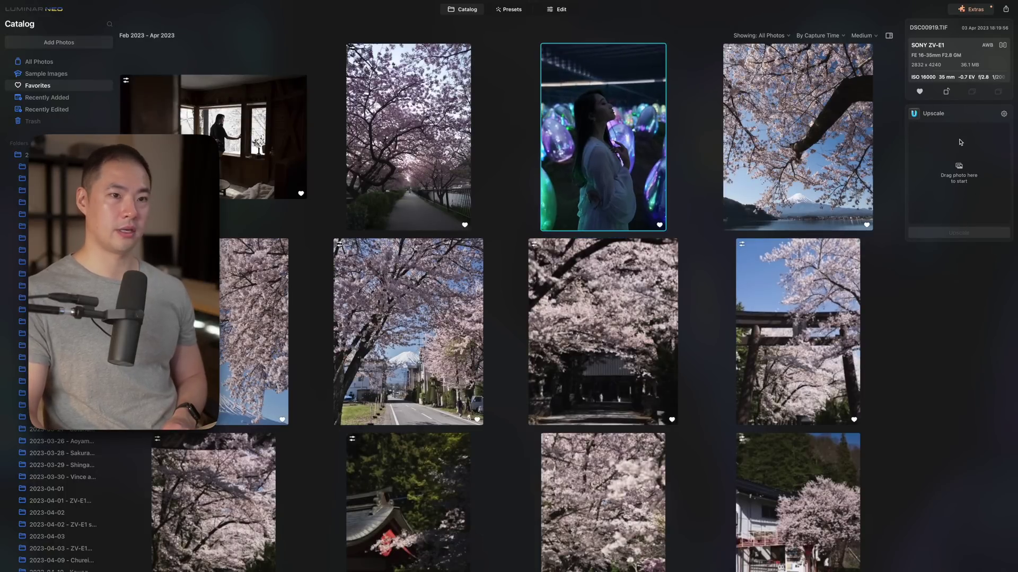
{"action": "left_click_drag", "start_coordinate": [624, 139], "coordinate": [959, 188]}
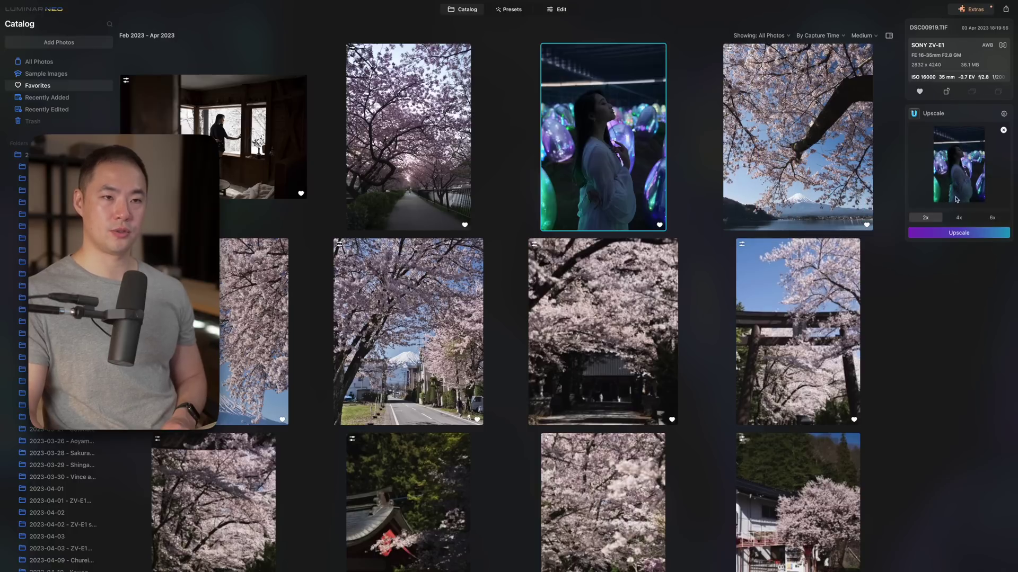